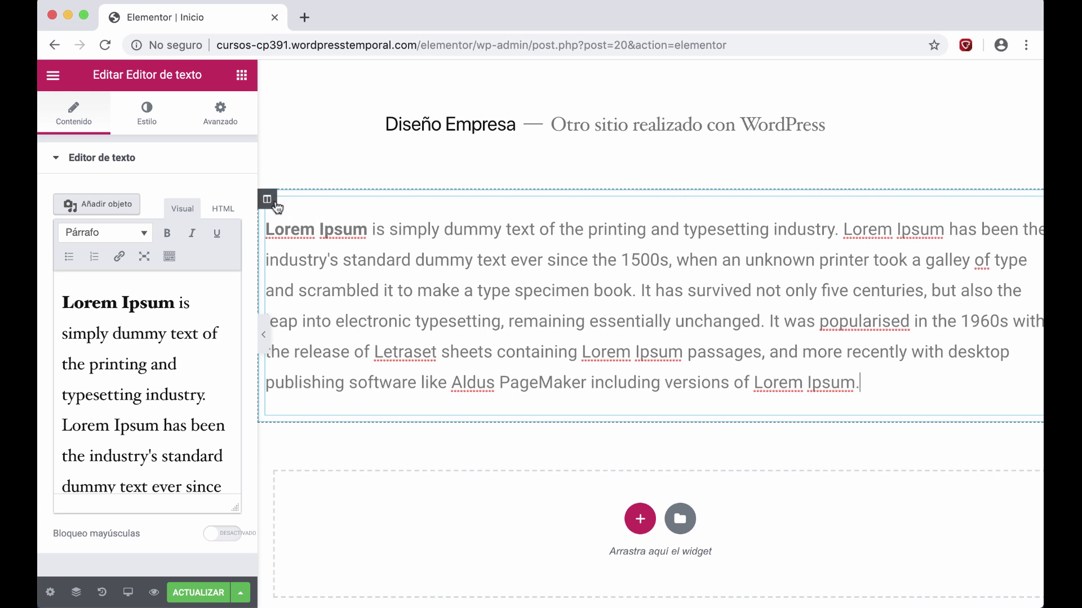
View the settings of the column holding the Lorem Ipsum text, dismiss the editing tip, and reselect the text widget.
left_click(267, 201)
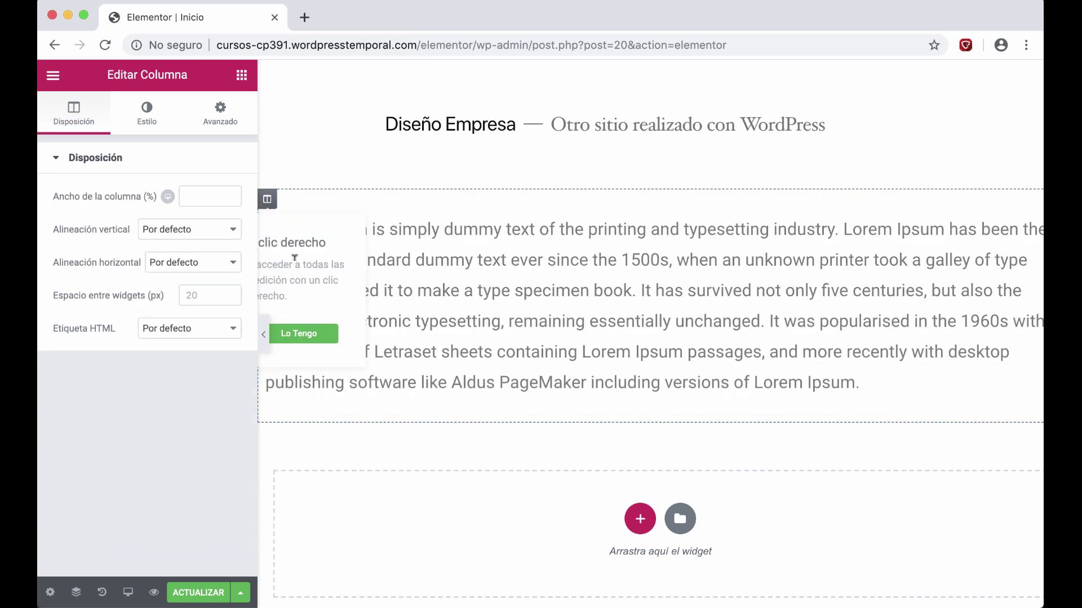
left_click(304, 332)
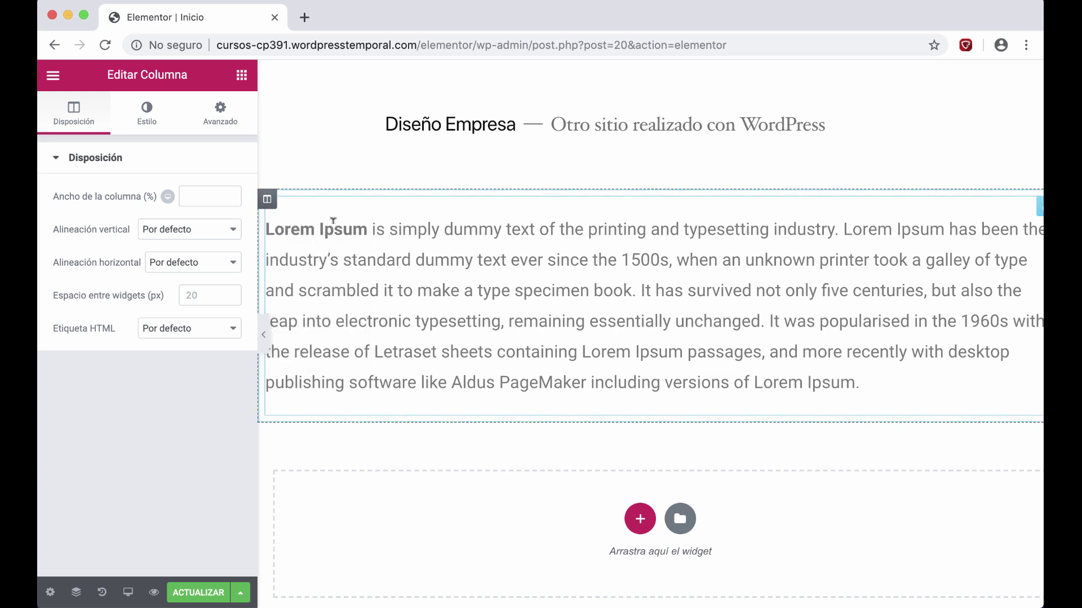
left_click(524, 227)
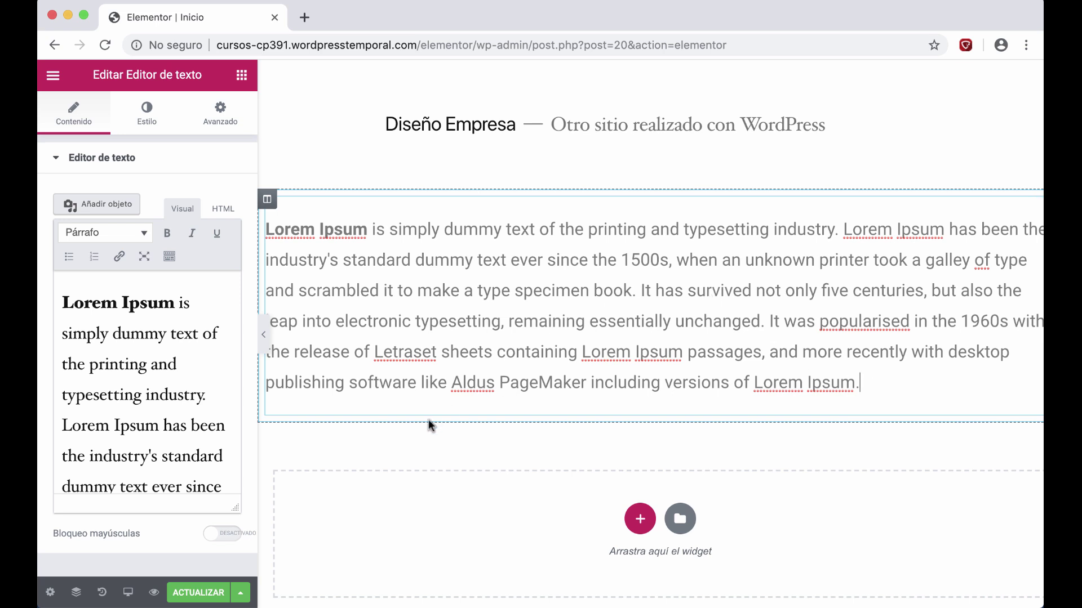
Inspect the page hierarchy in the Navigator by selecting the Sección, its Columna and the Editor de texto, and close it.
left_click(80, 597)
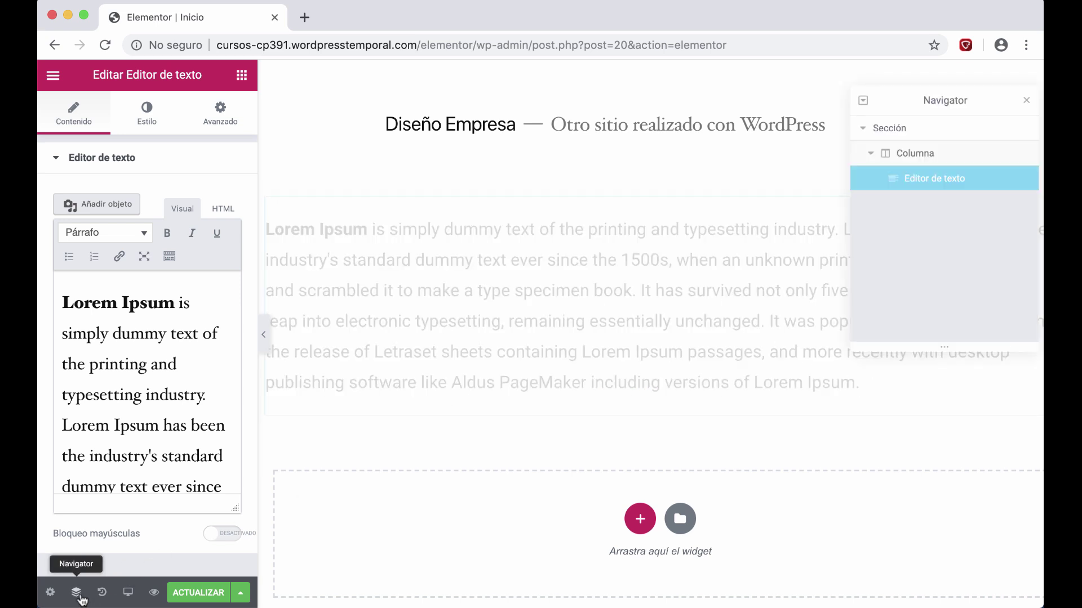
left_click_drag(908, 110, 680, 125)
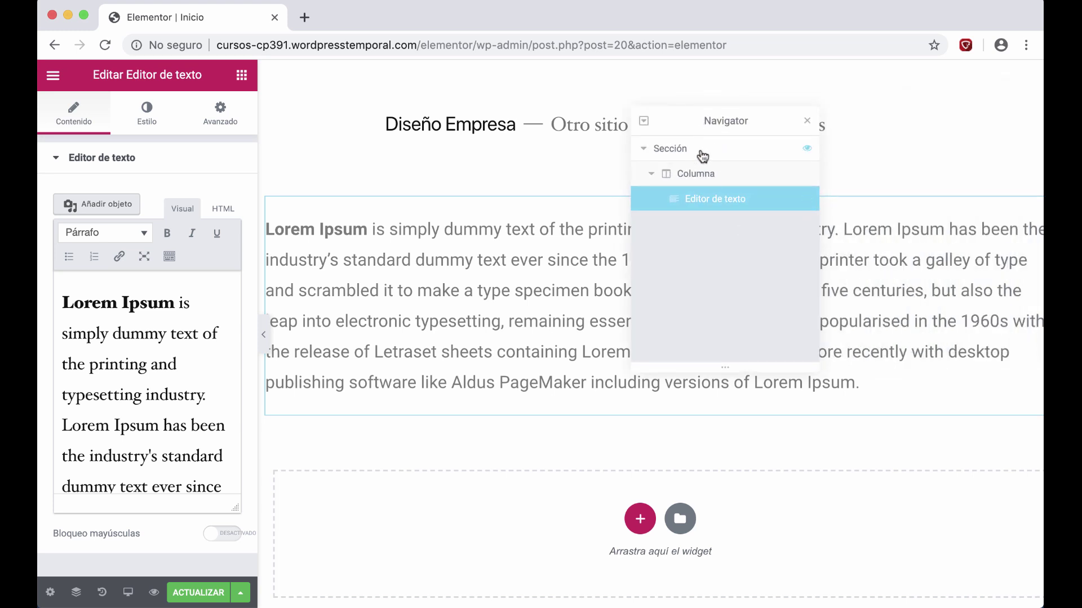
left_click(702, 156)
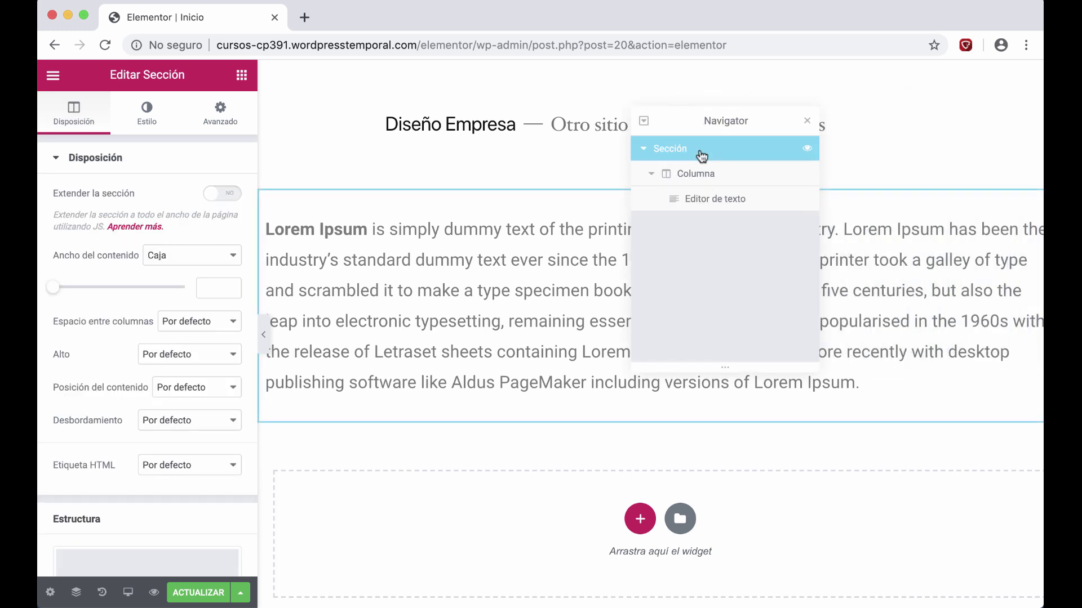
left_click(708, 175)
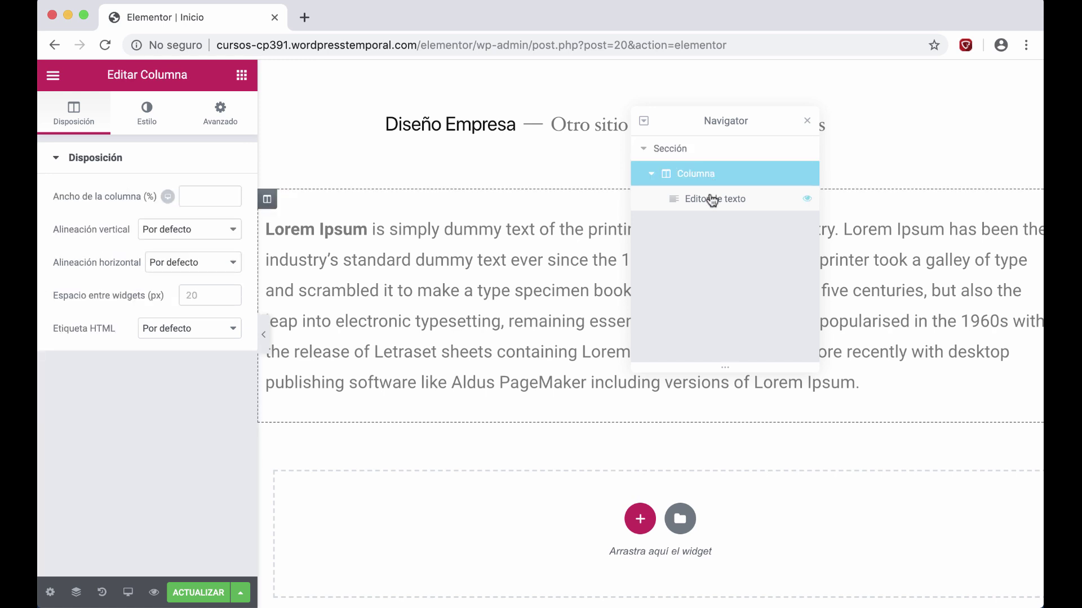
left_click(712, 200)
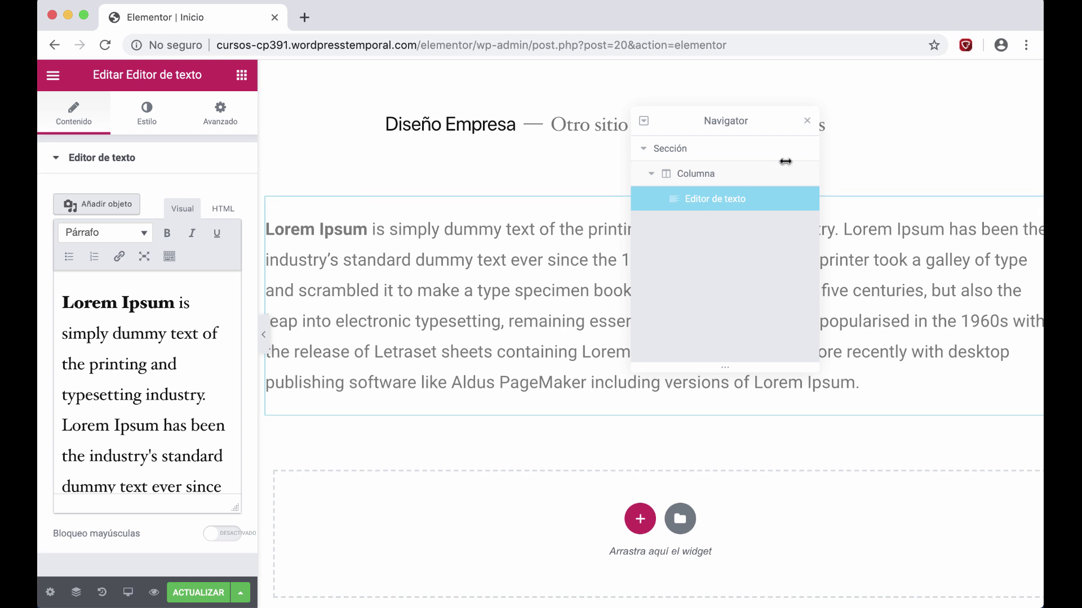
left_click(808, 122)
Add a new section with a single-column structure below the Lorem Ipsum section and select its column.
scroll(740, 354, "down", 5)
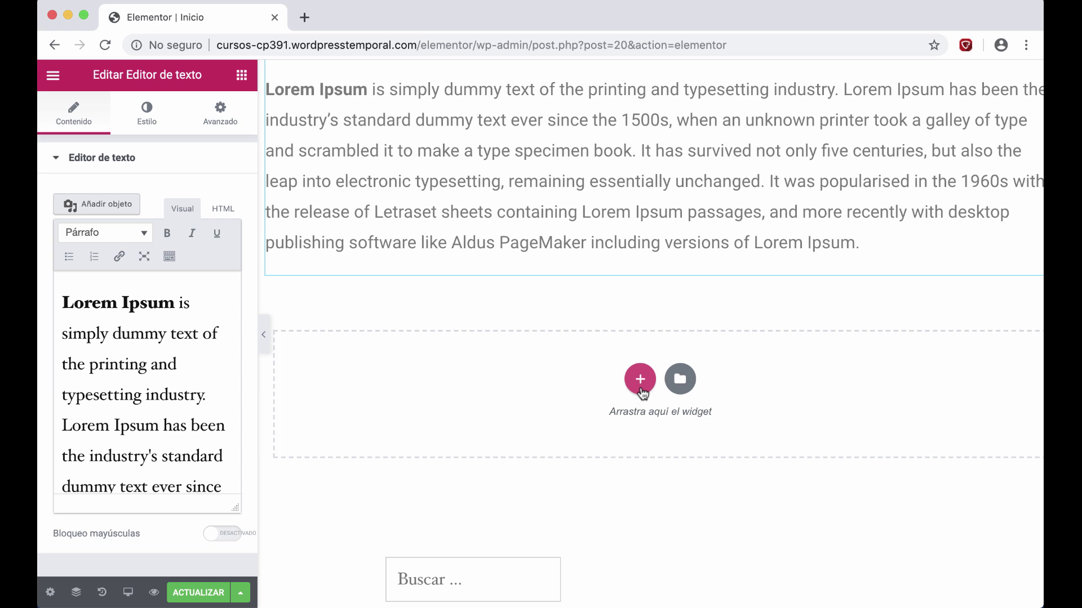
left_click(640, 379)
left_click(640, 378)
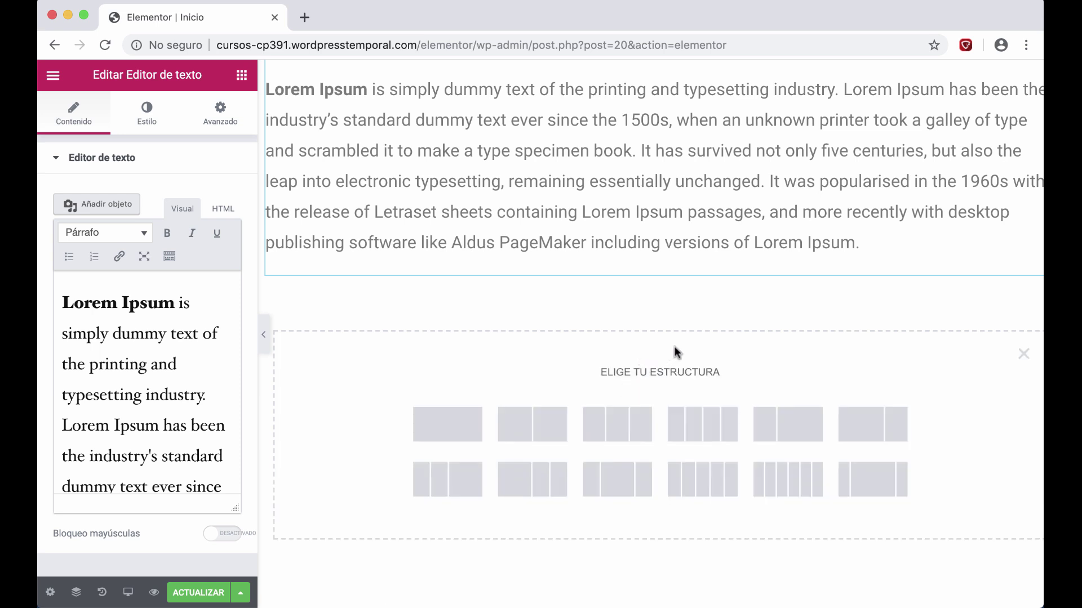
scroll(674, 347, "down", 3)
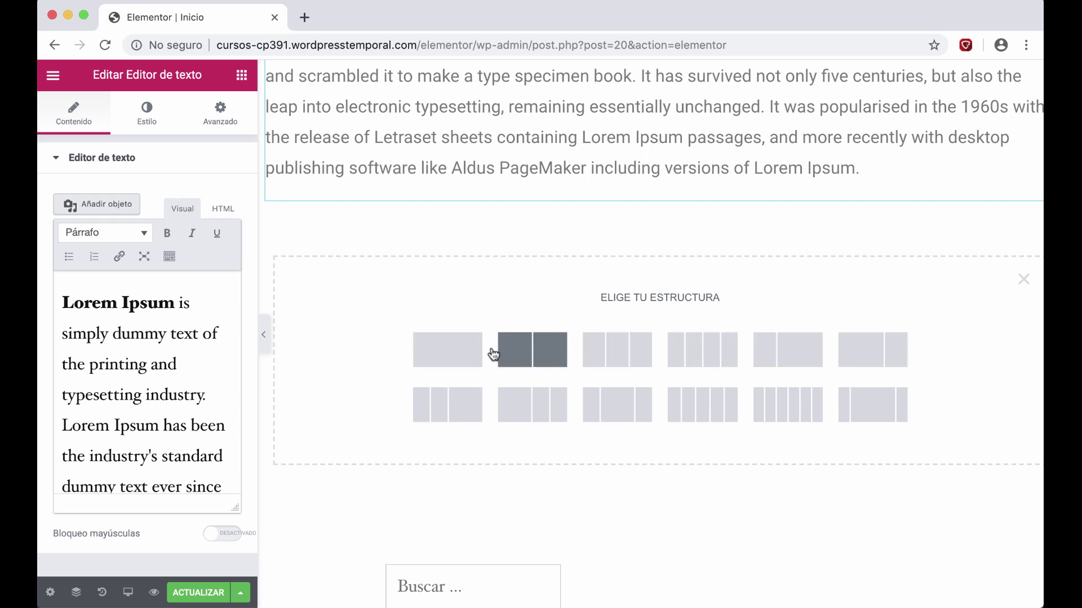
left_click(462, 349)
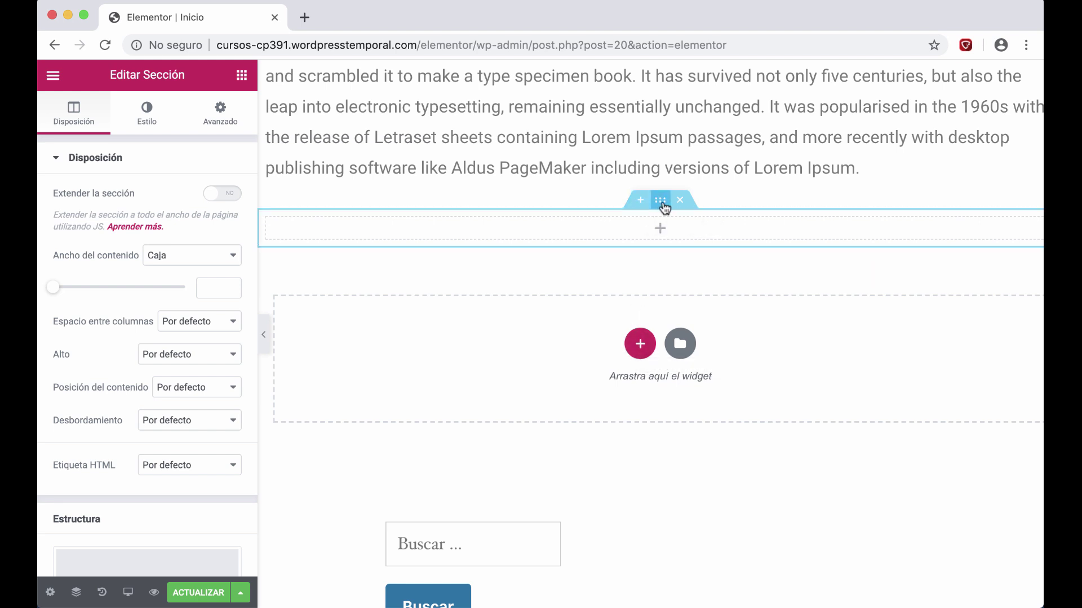
left_click_drag(664, 207, 664, 231)
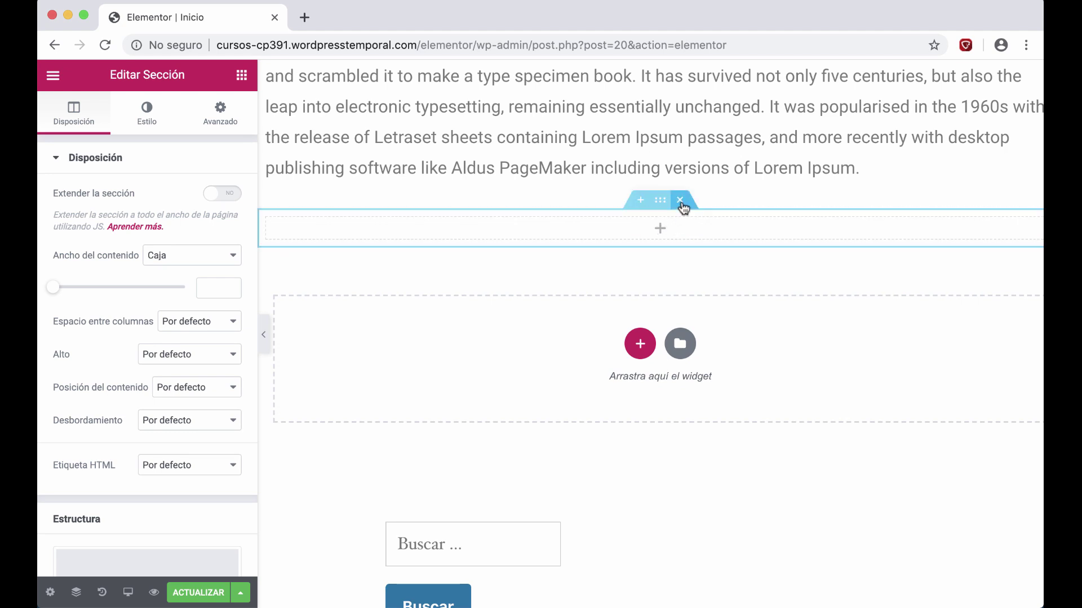
left_click(267, 222)
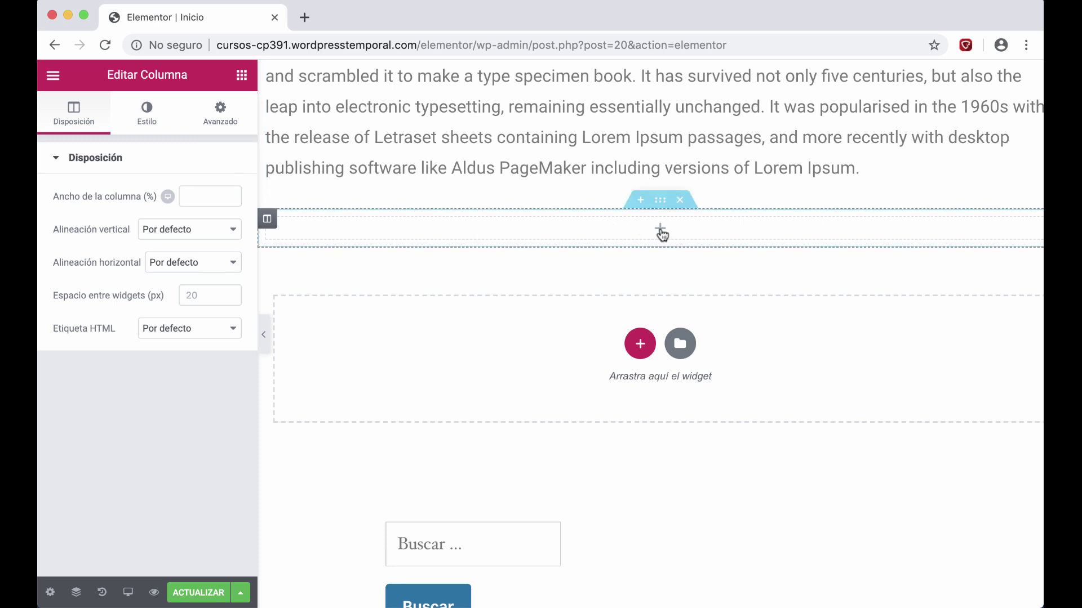
Insert an Encabezado widget in the new empty column and undo the insertion, checking the action history.
left_click(660, 229)
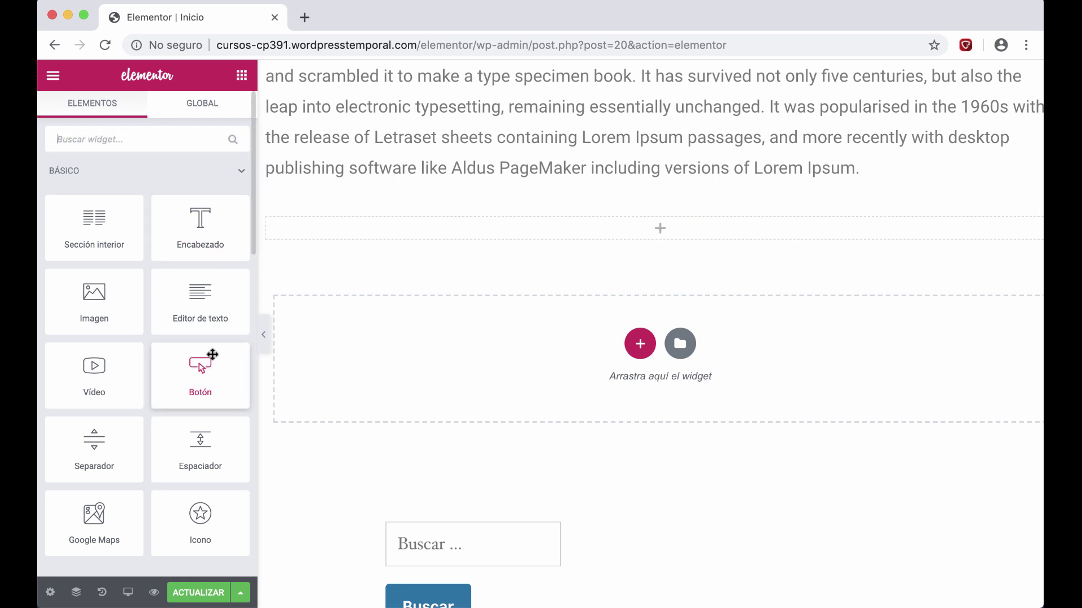
left_click_drag(194, 233, 457, 232)
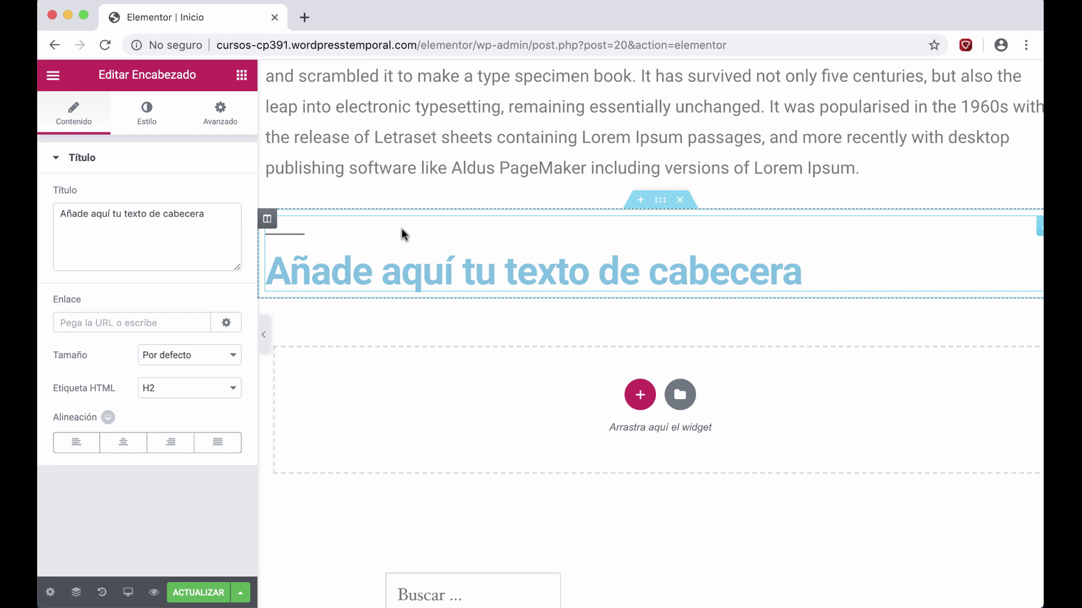
key("ctrl+z")
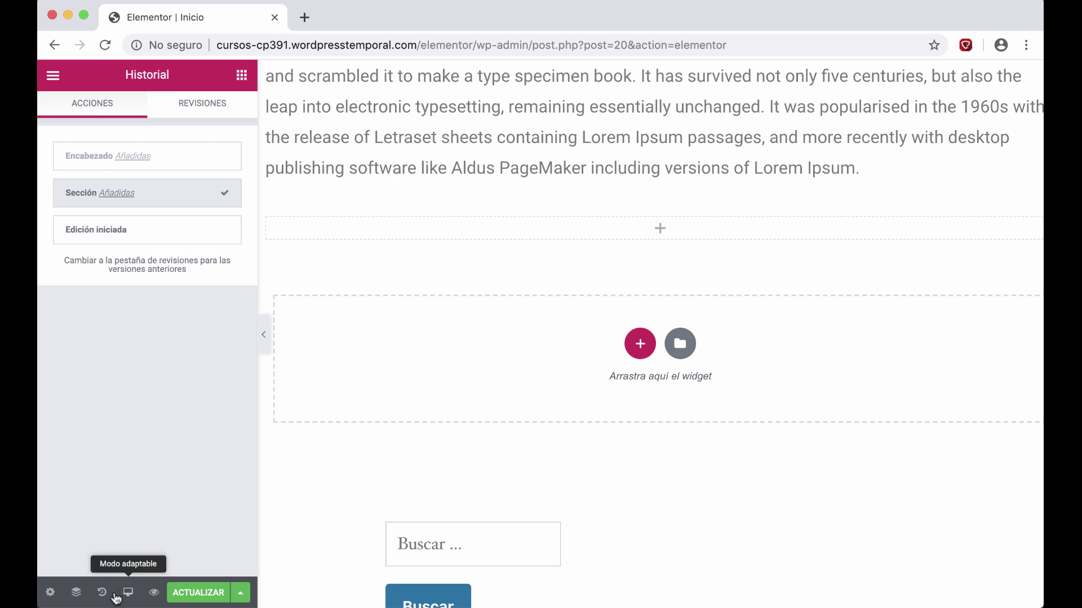
left_click(101, 592)
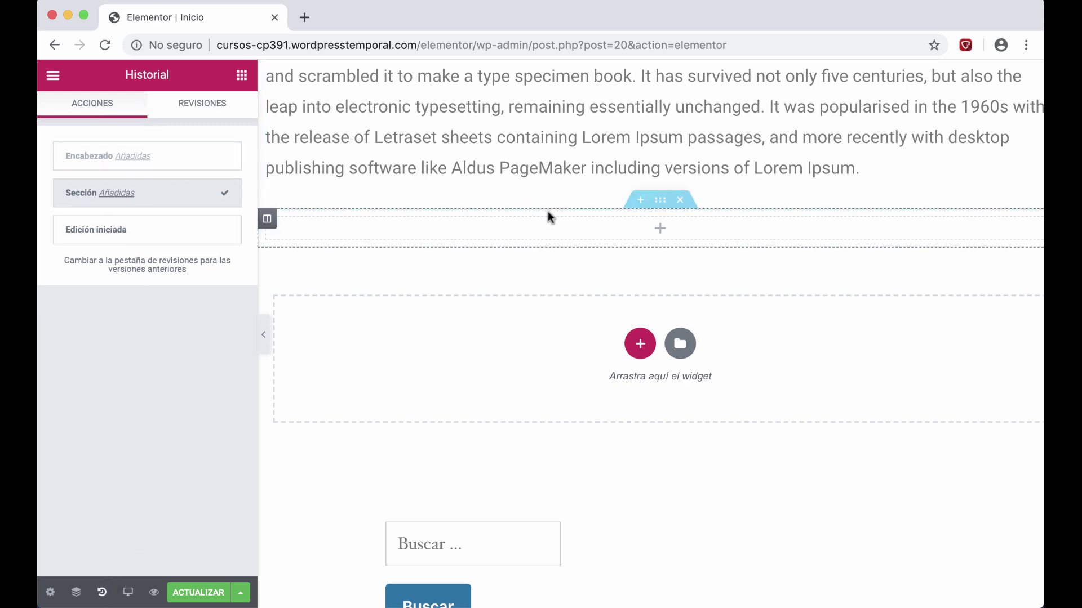
Duplicate the empty column of the new section.
left_click(602, 226)
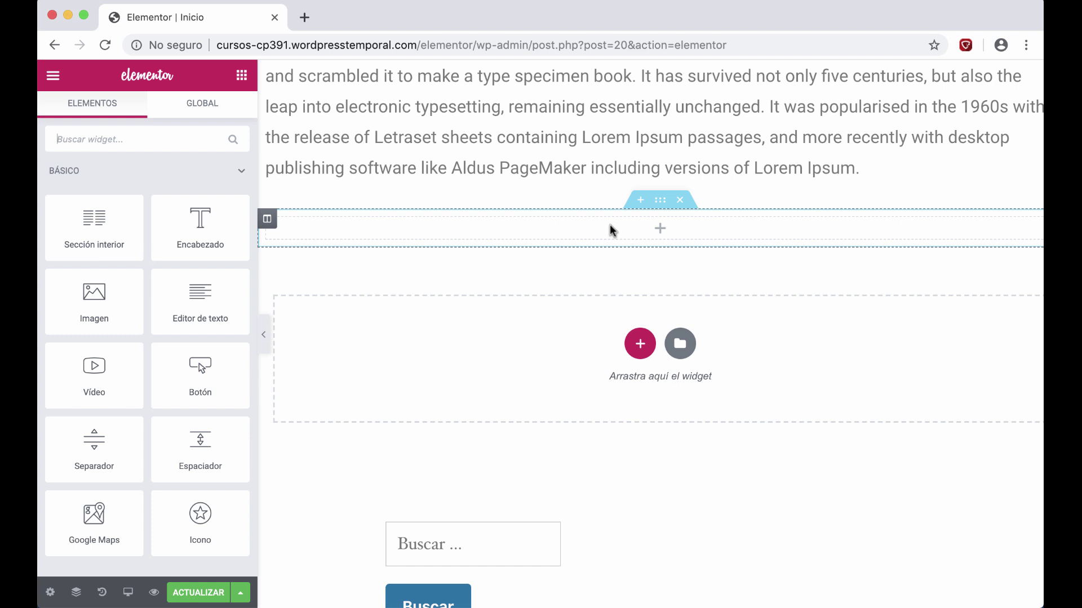
right_click(269, 222)
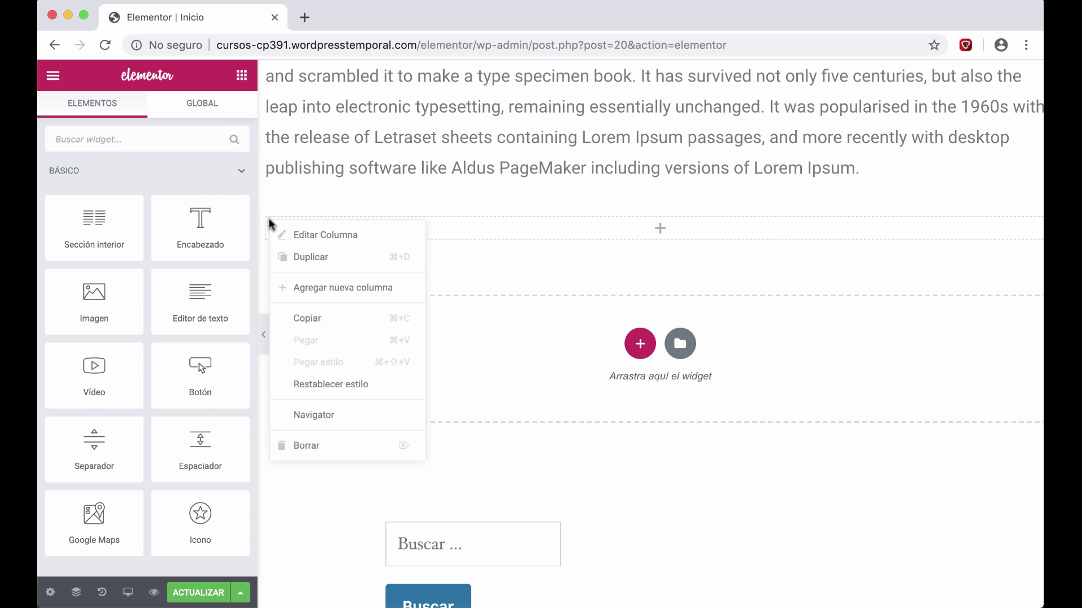
left_click(307, 256)
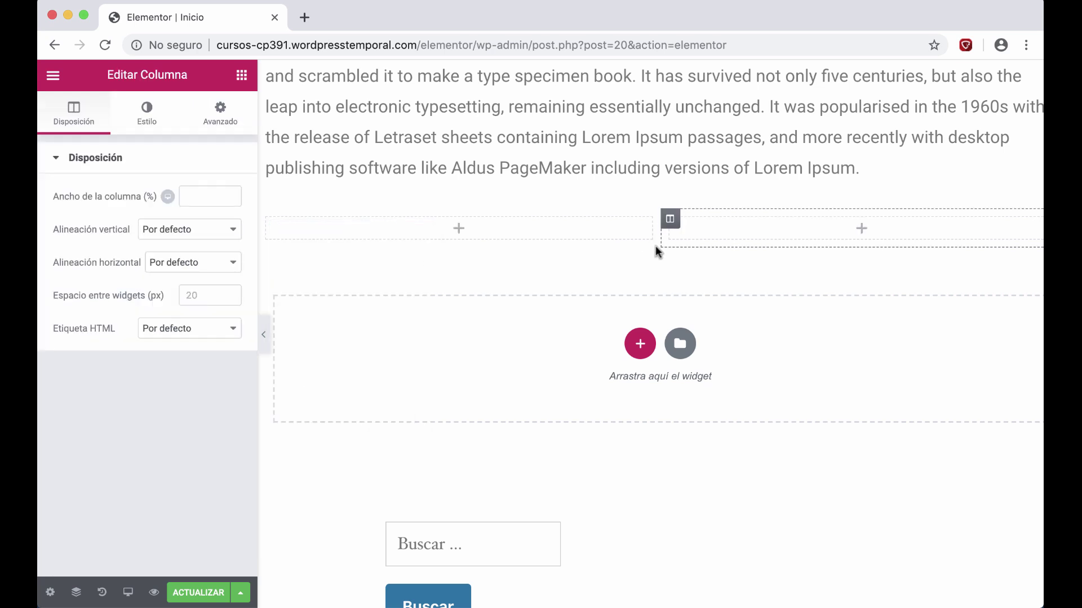
Insert a Sección interior widget in the first column of the new two-column section.
left_click(660, 204)
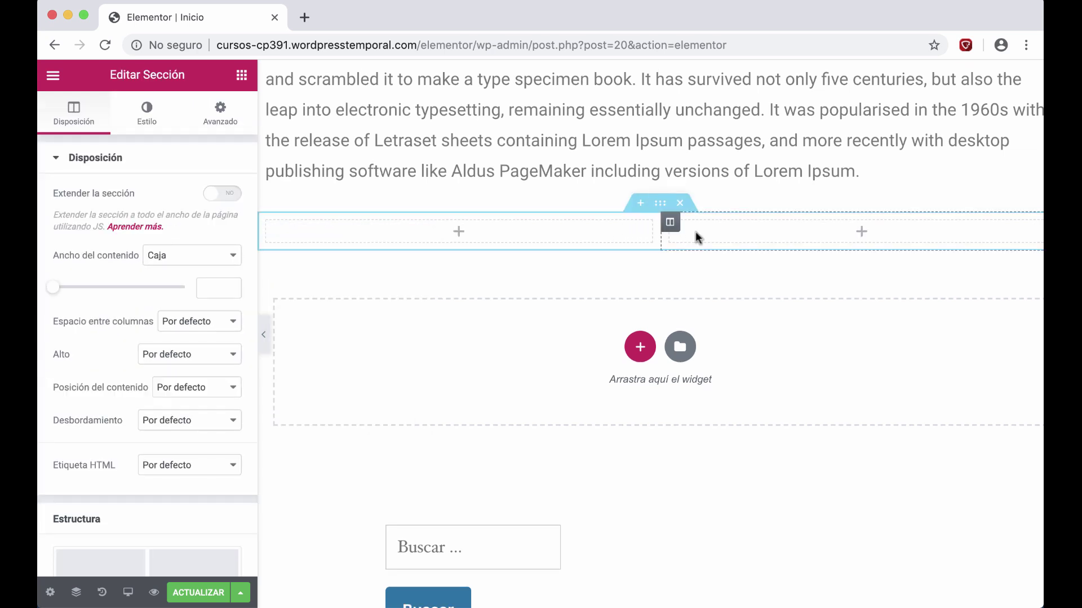
left_click(570, 241)
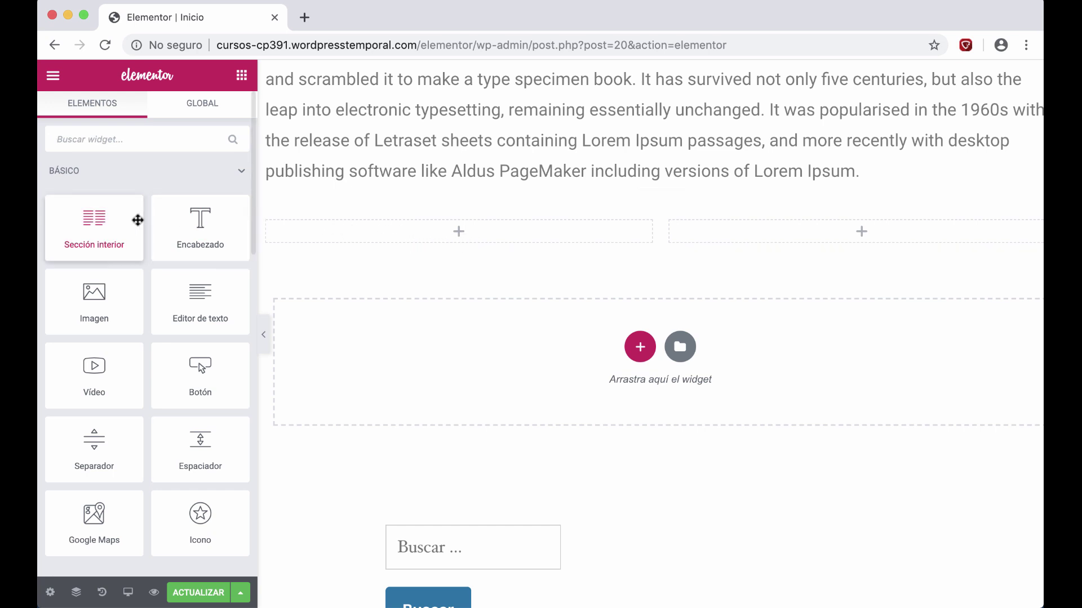
left_click_drag(107, 224, 385, 239)
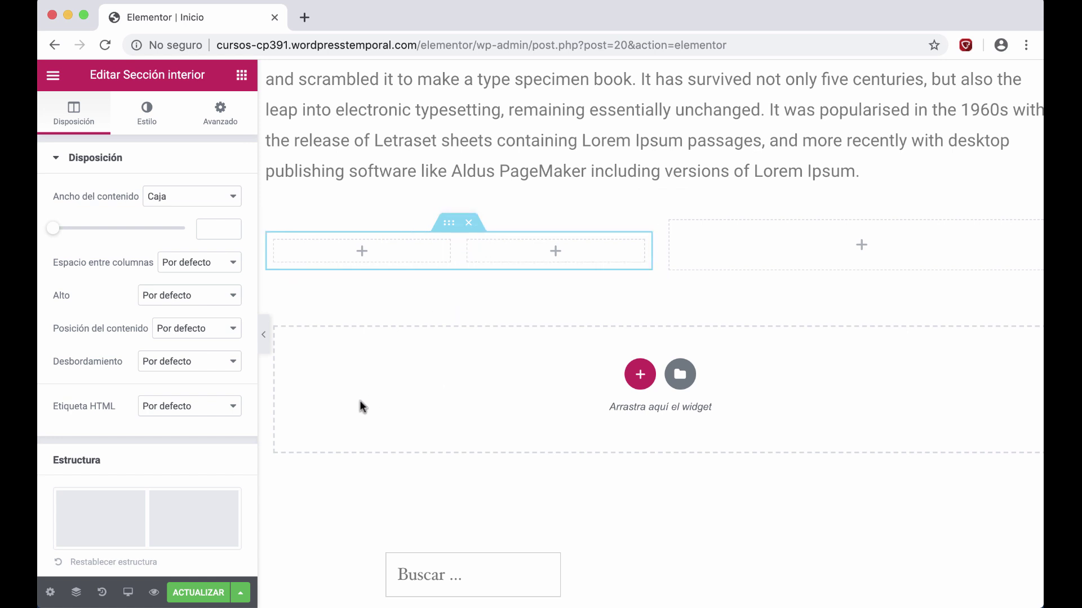
Examine the second section's nesting in the Navigator, collapsing the first section and selecting the section, both main columns and the inner section.
left_click(76, 592)
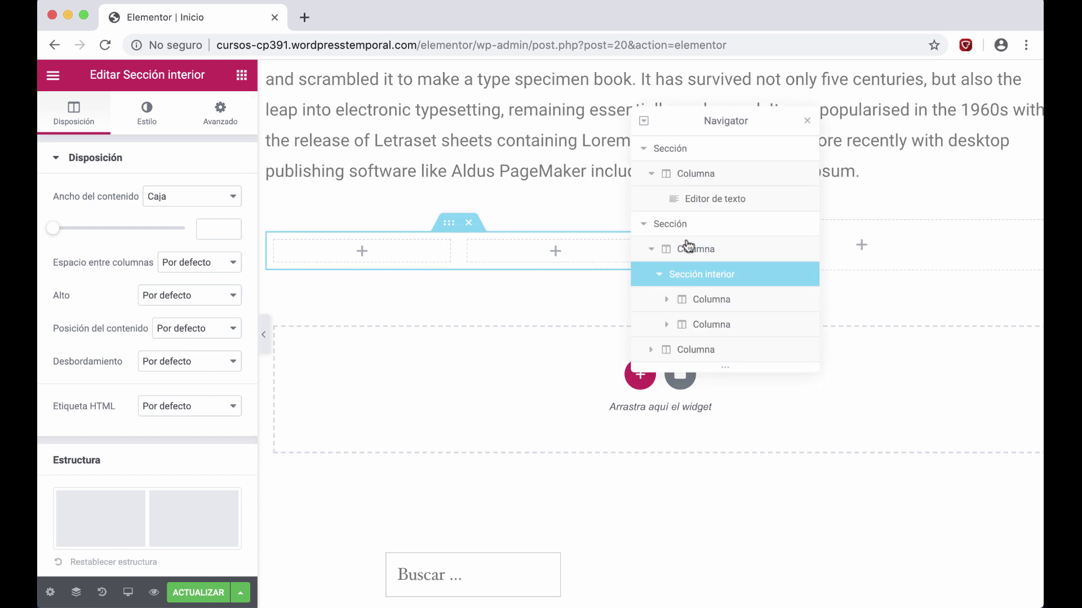
left_click_drag(725, 134, 850, 112)
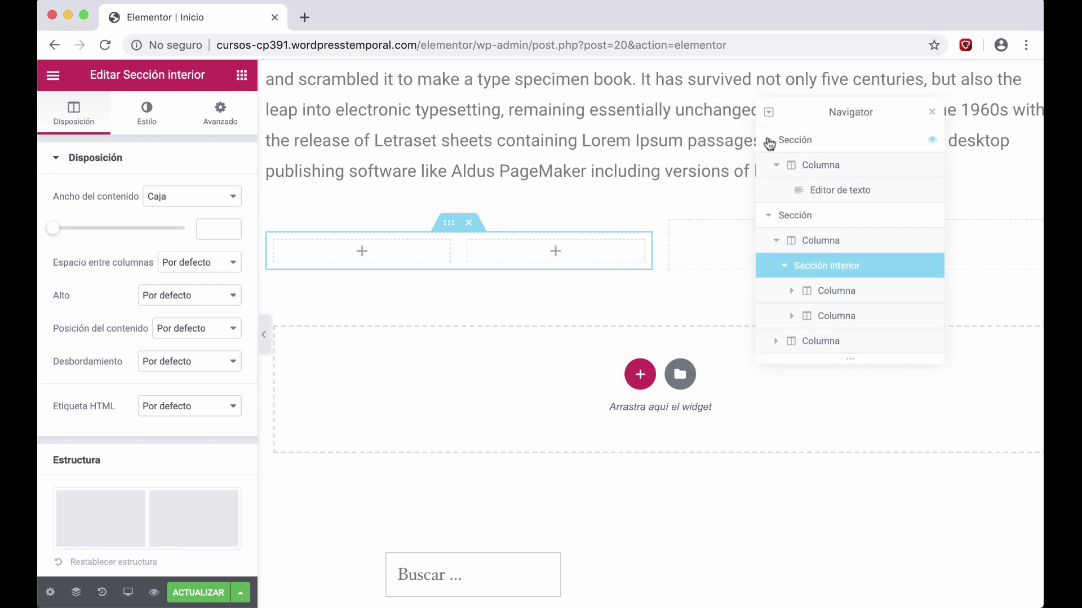
left_click(769, 141)
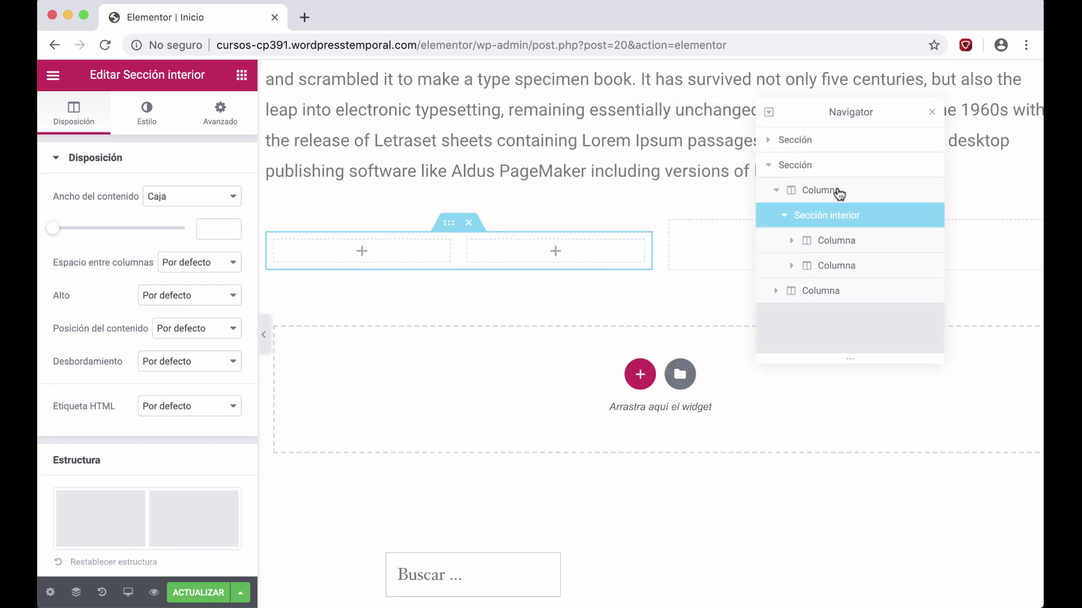
left_click(776, 189)
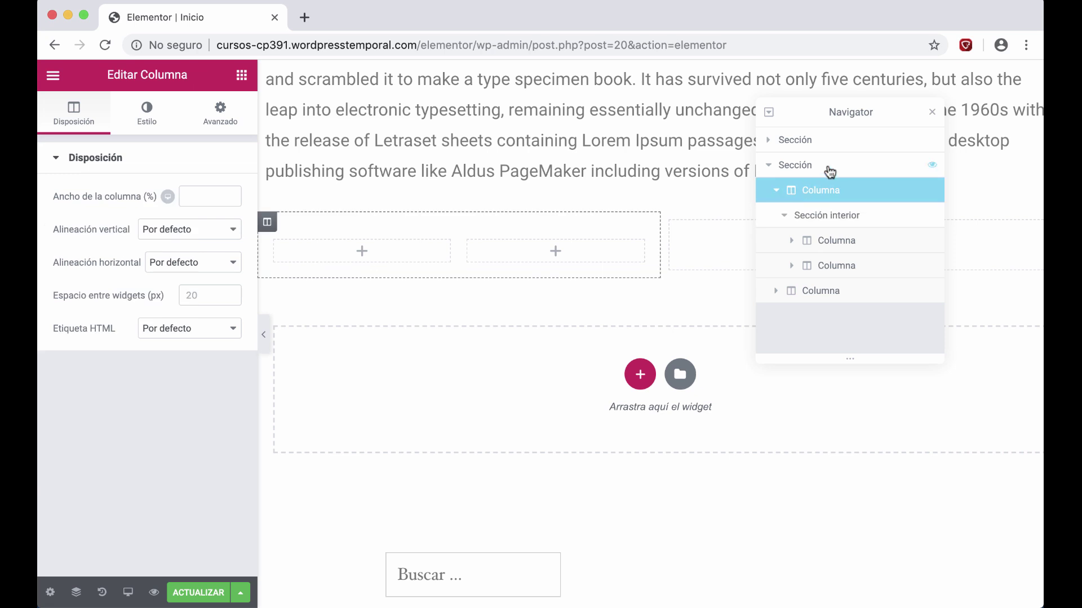
left_click(832, 169)
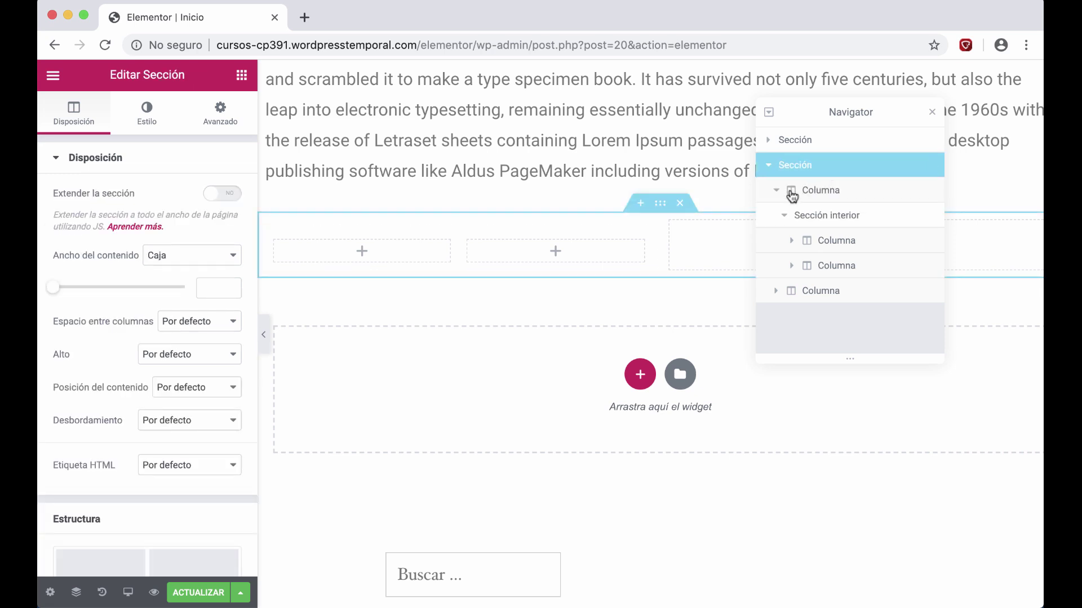
left_click(776, 190)
left_click(823, 195)
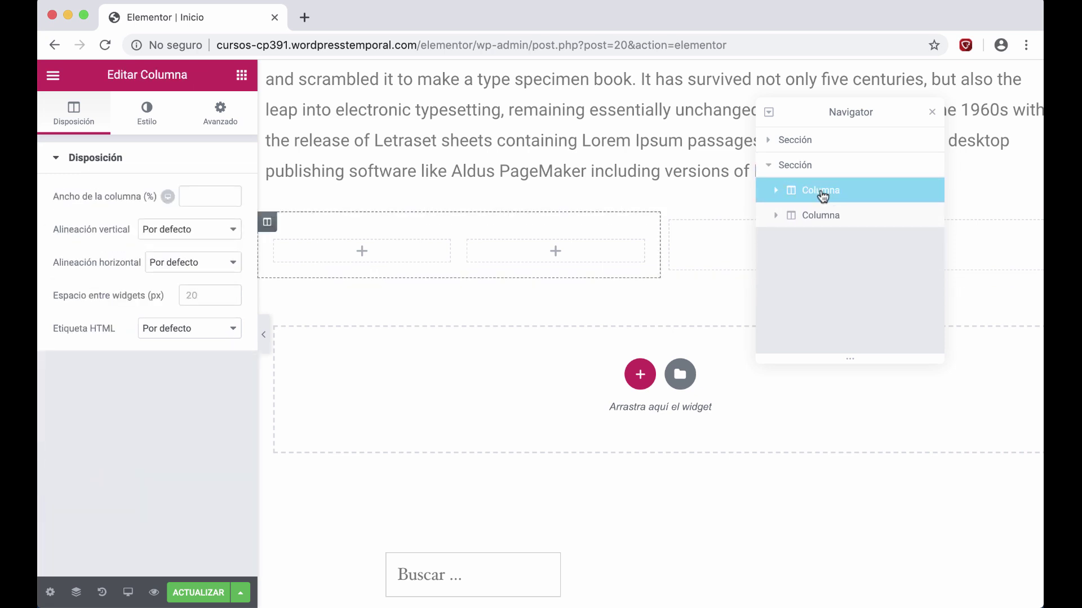
left_click(816, 218)
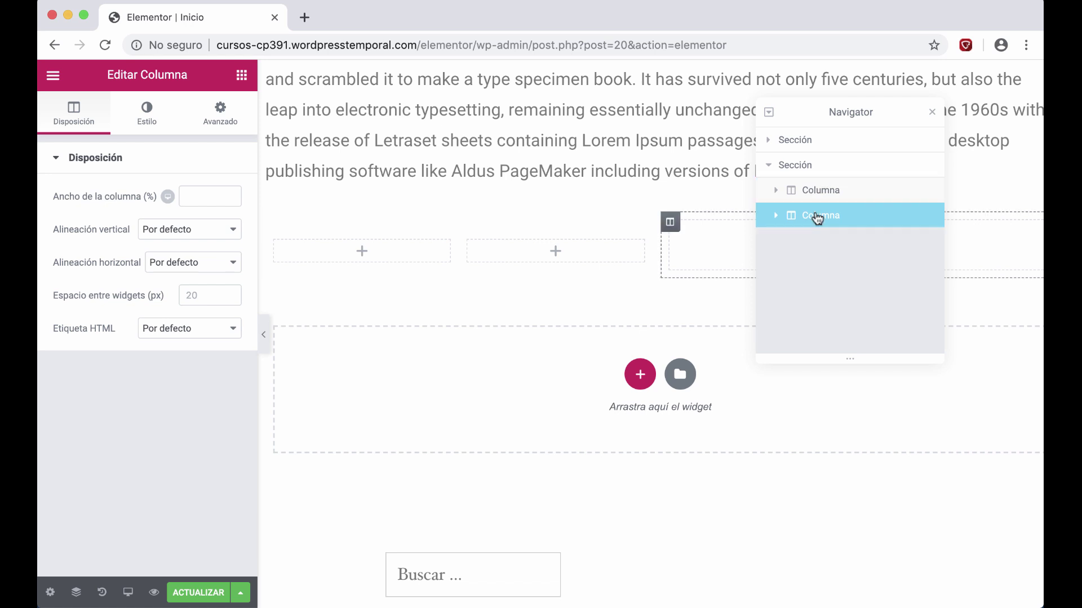
left_click(777, 191)
left_click(828, 217)
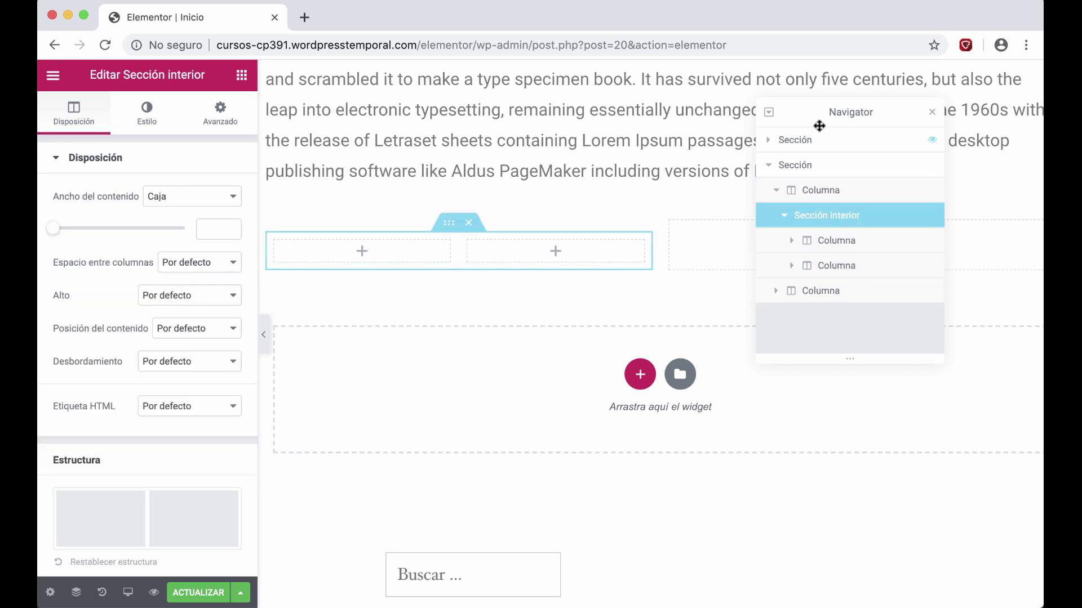
Duplicate the inner section within the first column and delete the copy.
right_click(450, 225)
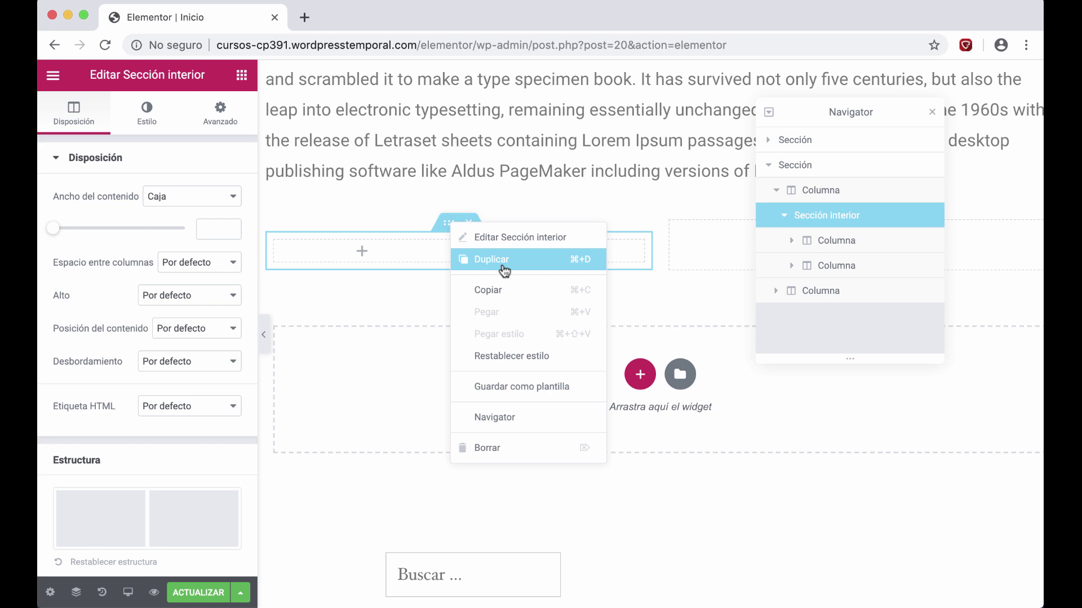
left_click(504, 269)
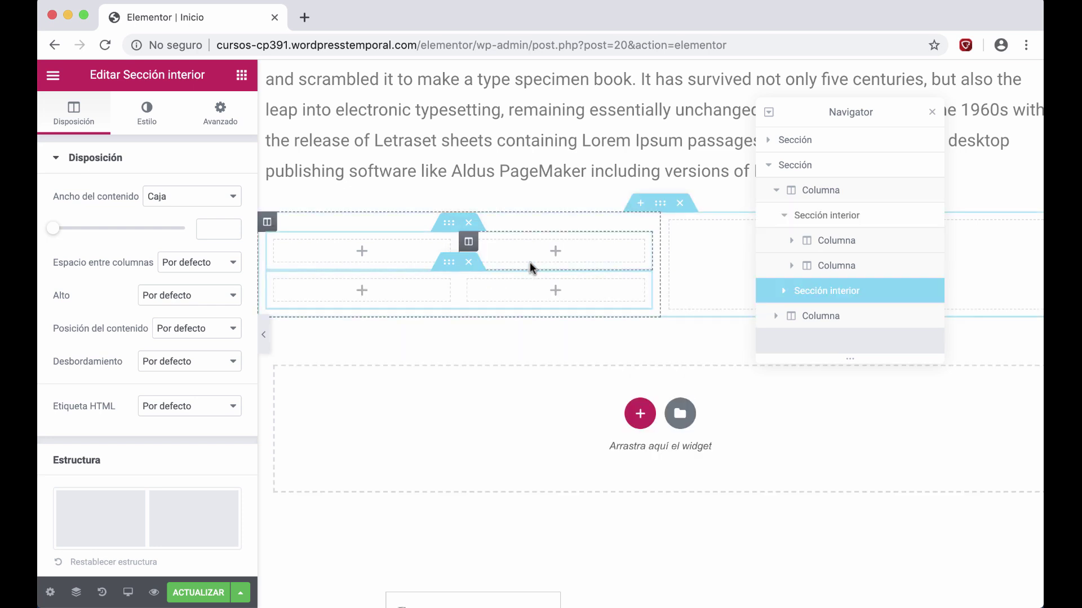
left_click(471, 263)
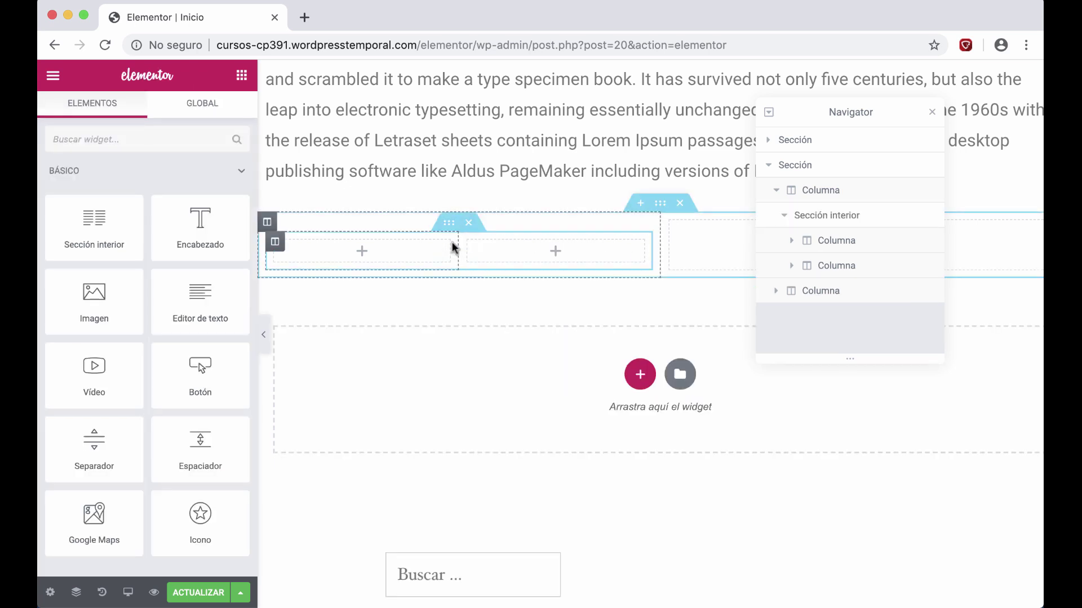
Add a new column after the first column of the inner section and move the Navigator farther from the inner section.
right_click(280, 245)
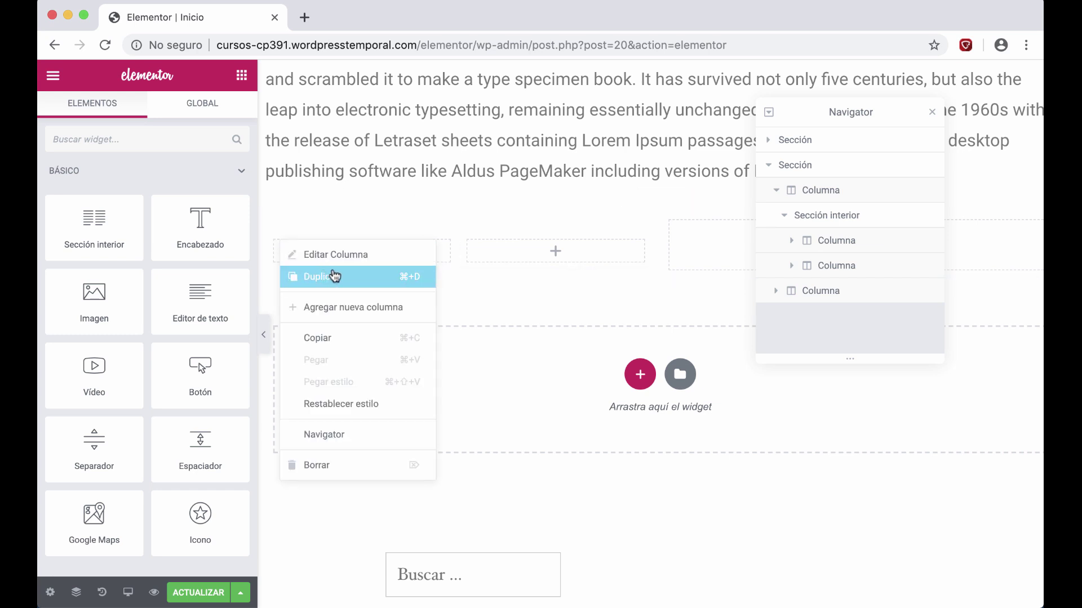
left_click(361, 311)
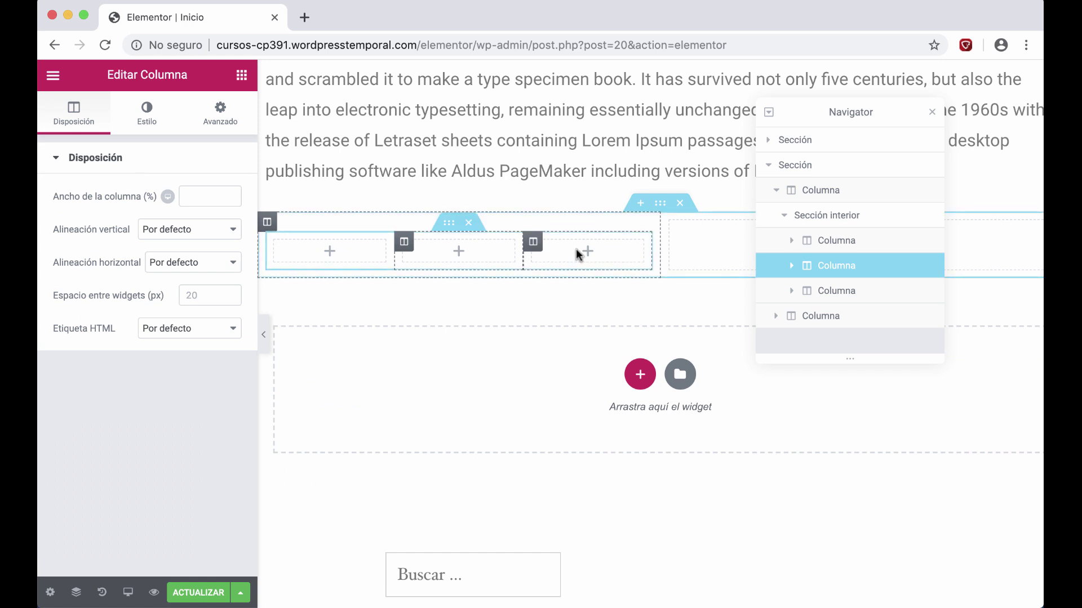
left_click_drag(799, 110, 867, 128)
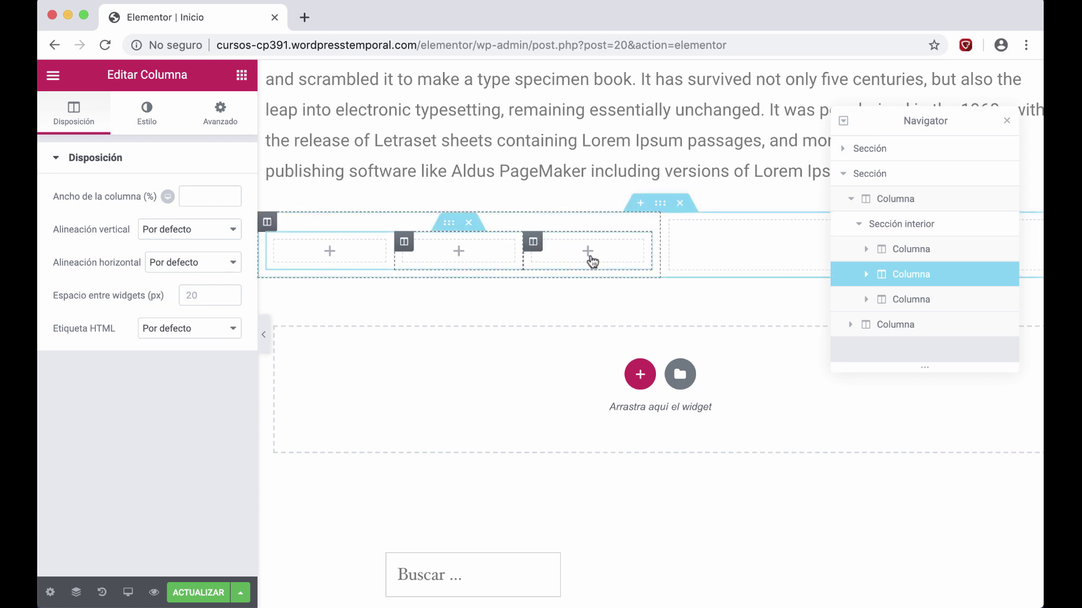
Insert an Encabezado widget in the empty second main column of the lower section.
scroll(635, 302, "up", 2)
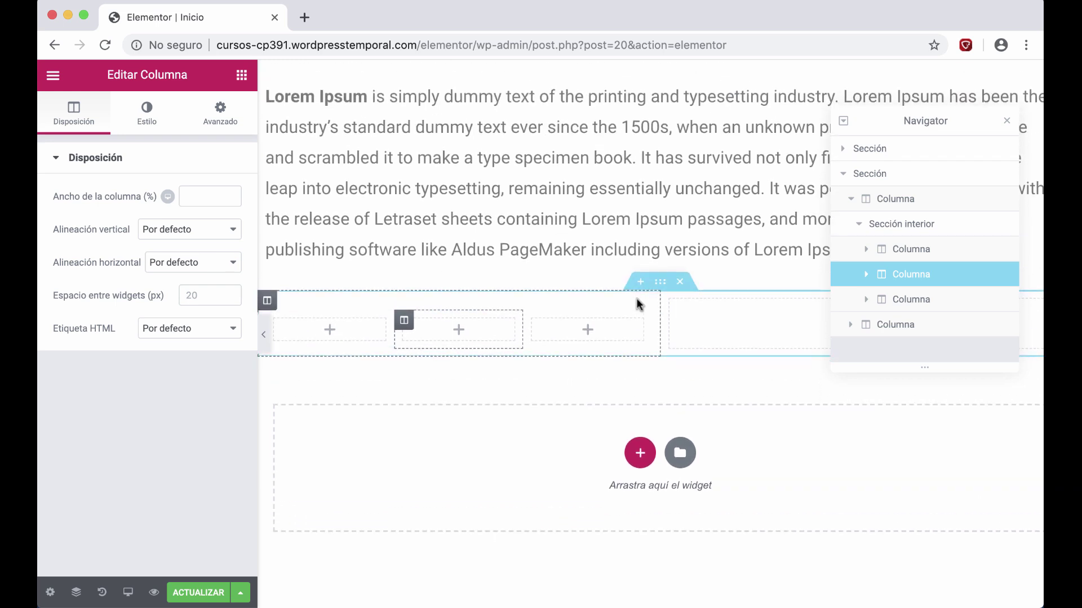
scroll(338, 198, "up", 1)
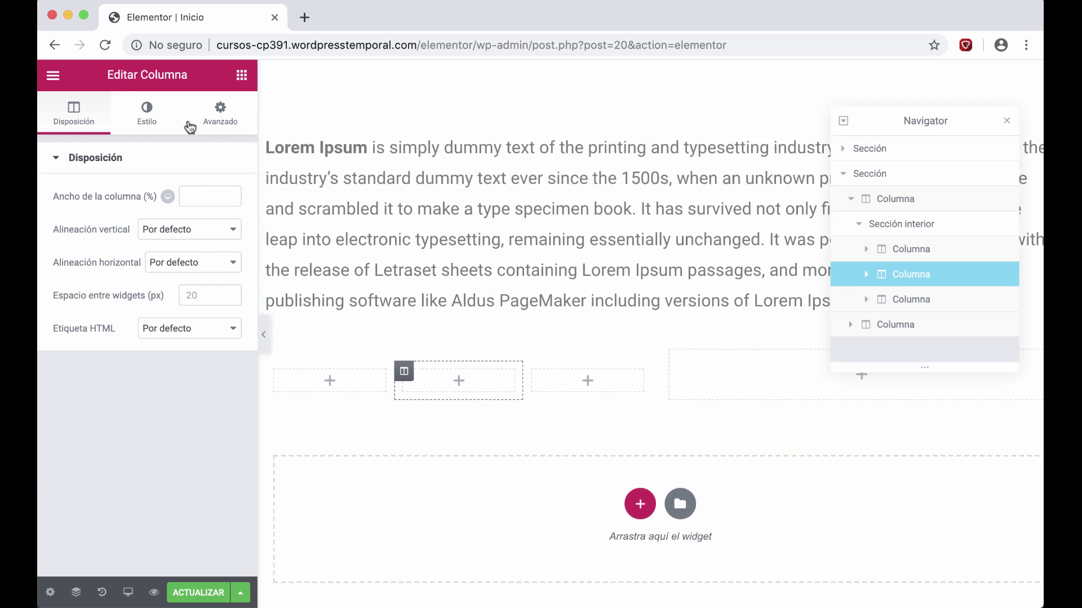
left_click(241, 75)
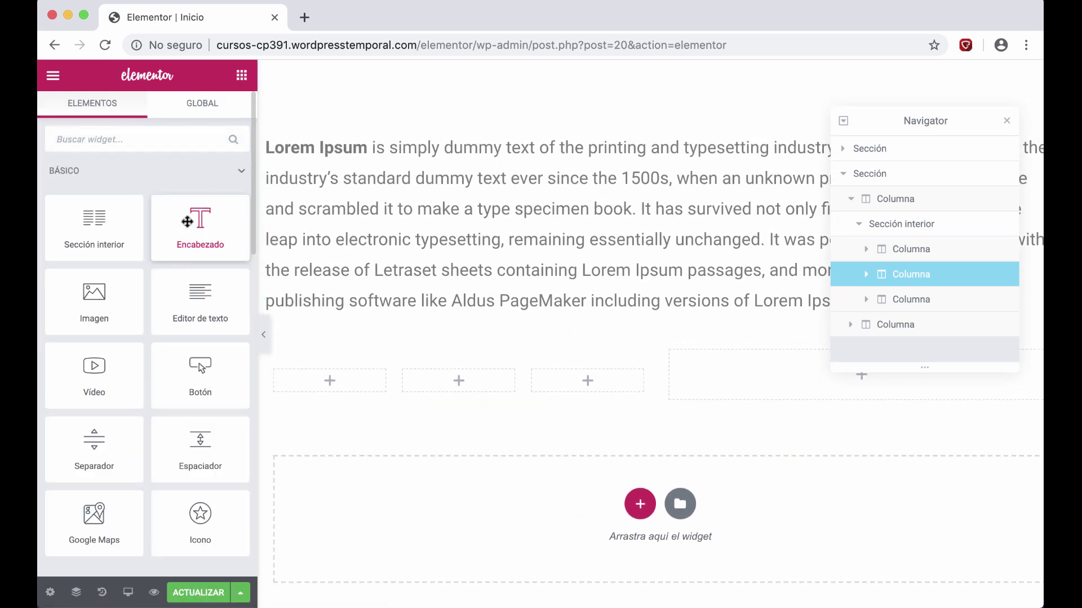
left_click_drag(200, 225, 749, 394)
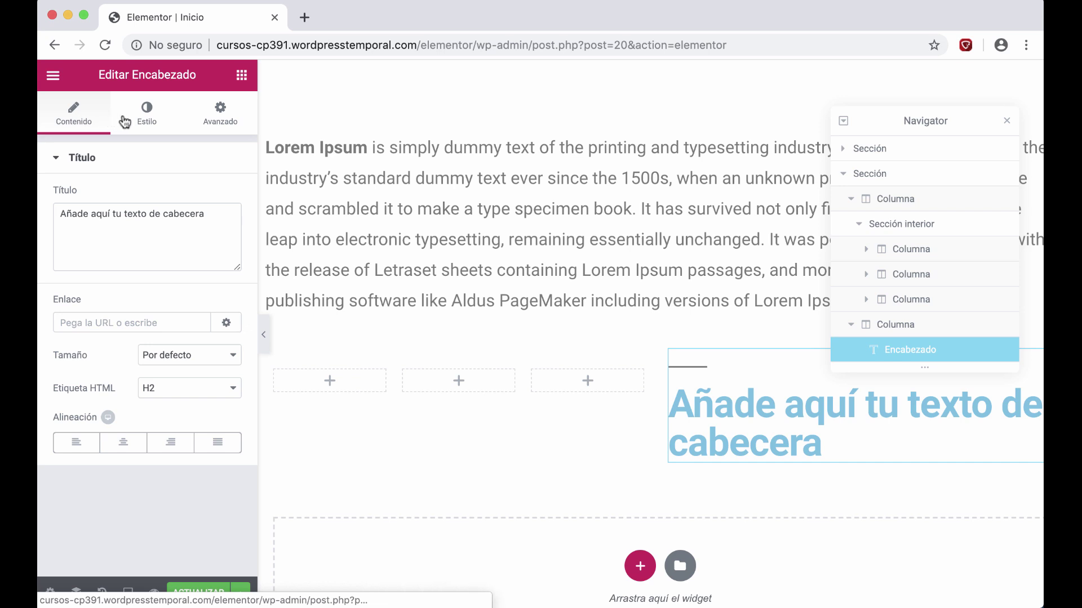
Review the new heading's Estilo, Avanzado and Contenido settings.
left_click(146, 121)
left_click(228, 124)
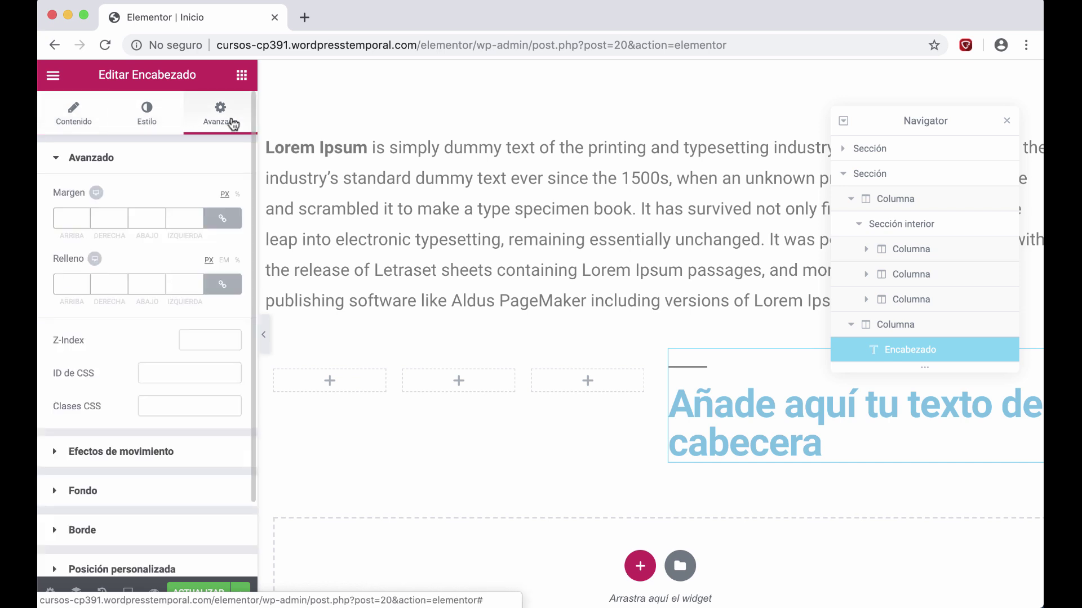
left_click(90, 121)
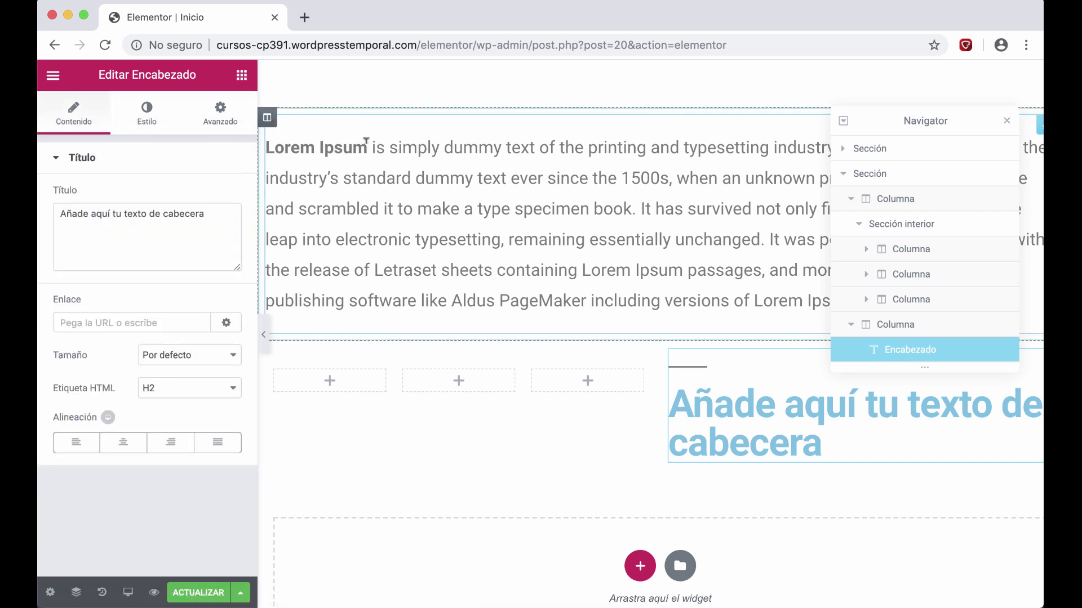
Open the page settings and review their Ajustes, Estilo and Avanzado options.
left_click(50, 592)
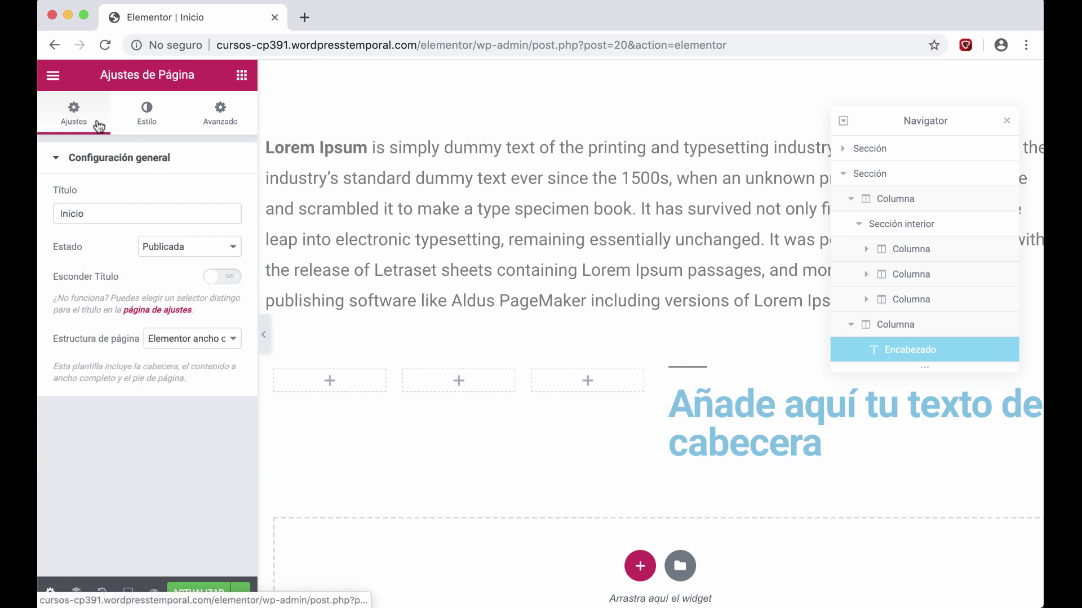
left_click(151, 121)
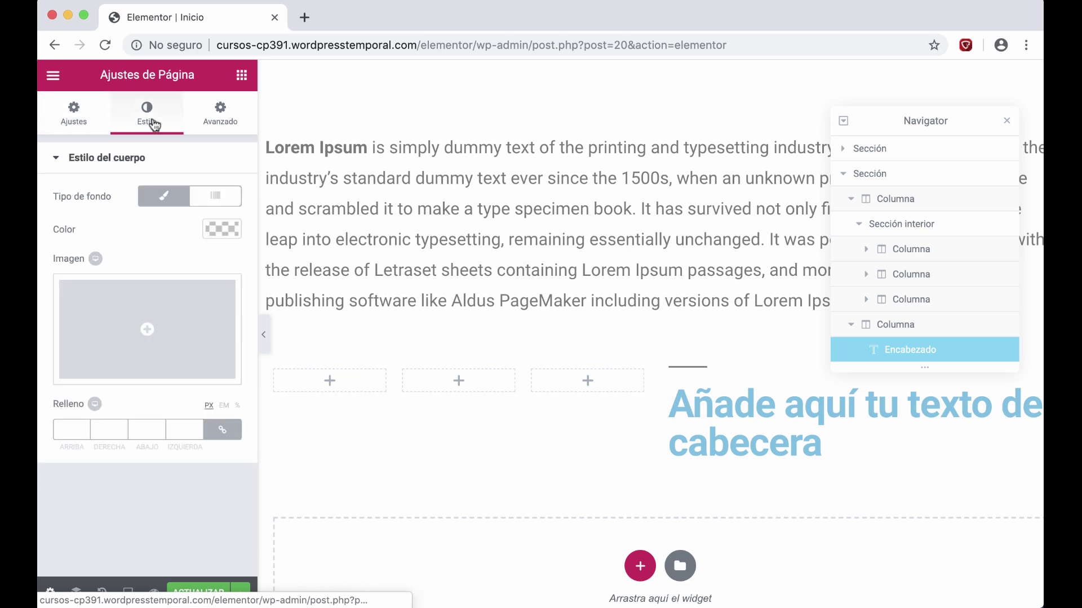
left_click(218, 130)
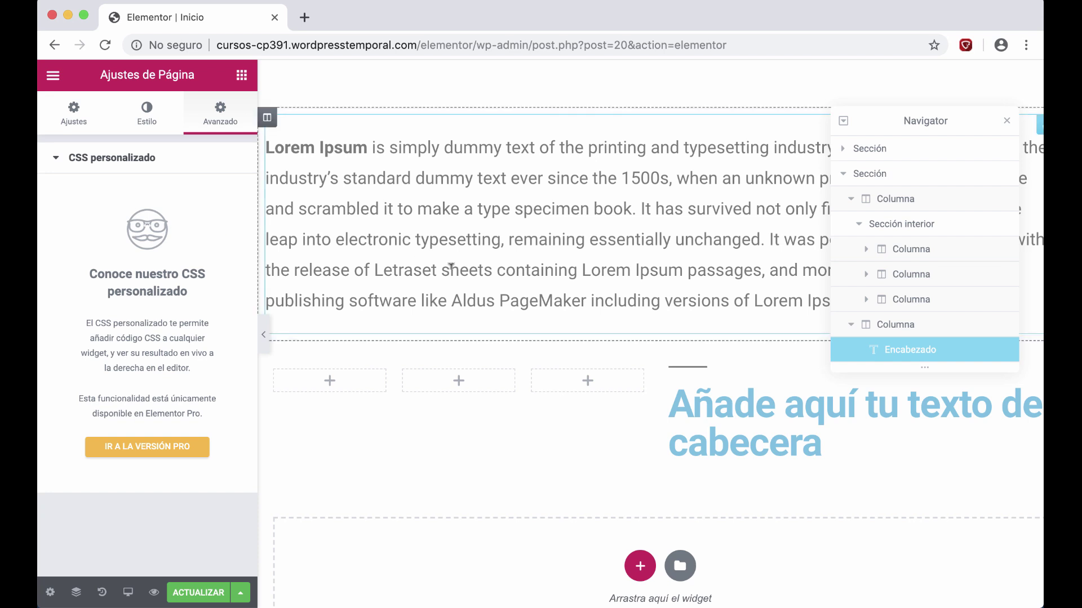
Select the Lorem Ipsum text widget and examine its Contenido, Estilo and Avanzado settings, including the full editor text.
left_click(422, 225)
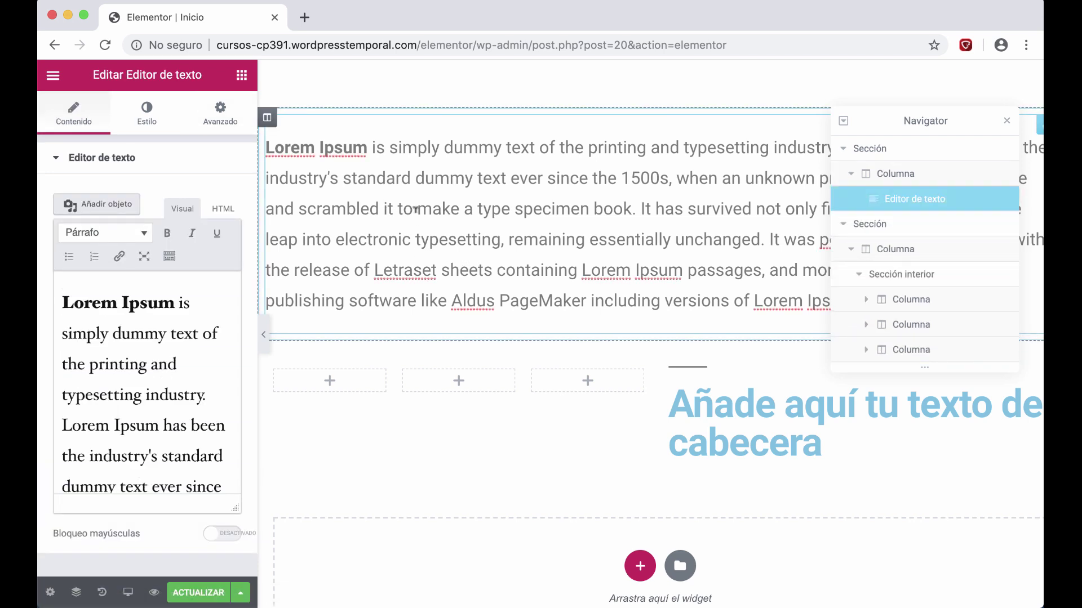
left_click(148, 120)
left_click(217, 127)
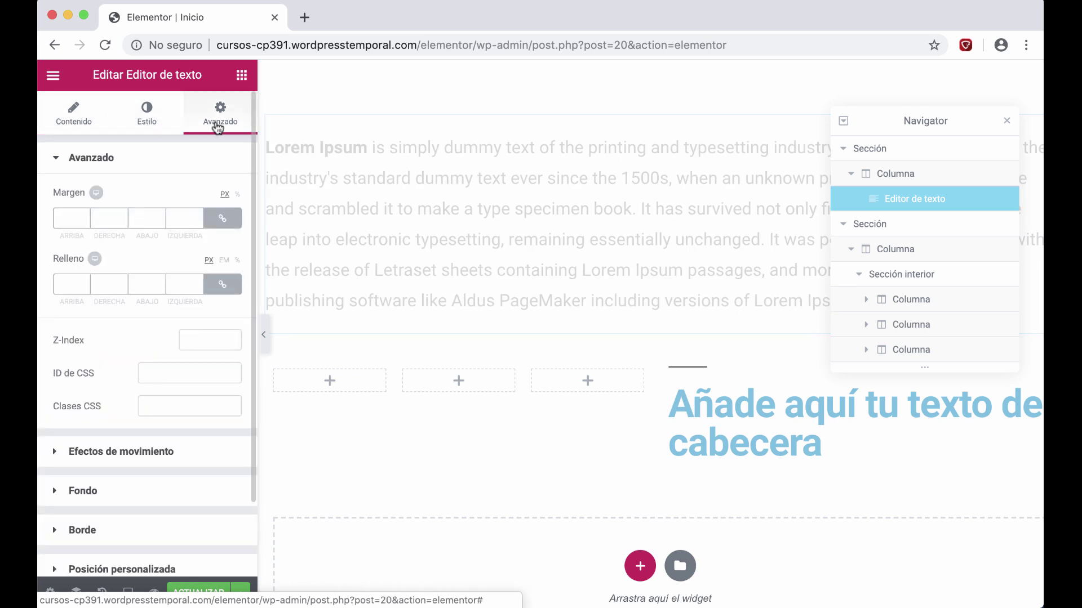
left_click(63, 118)
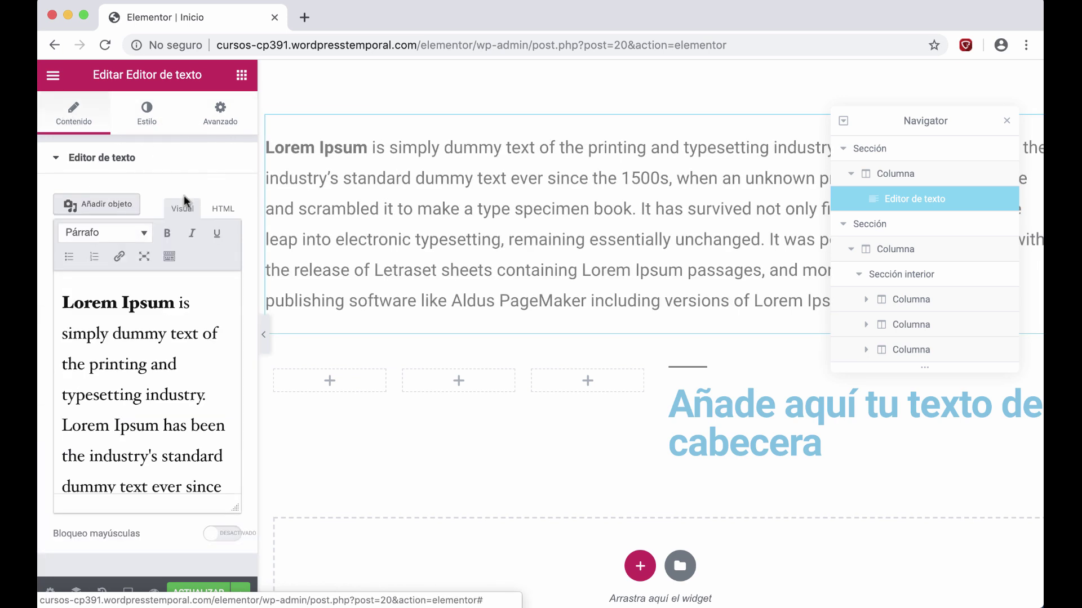
scroll(210, 327, "down", 5)
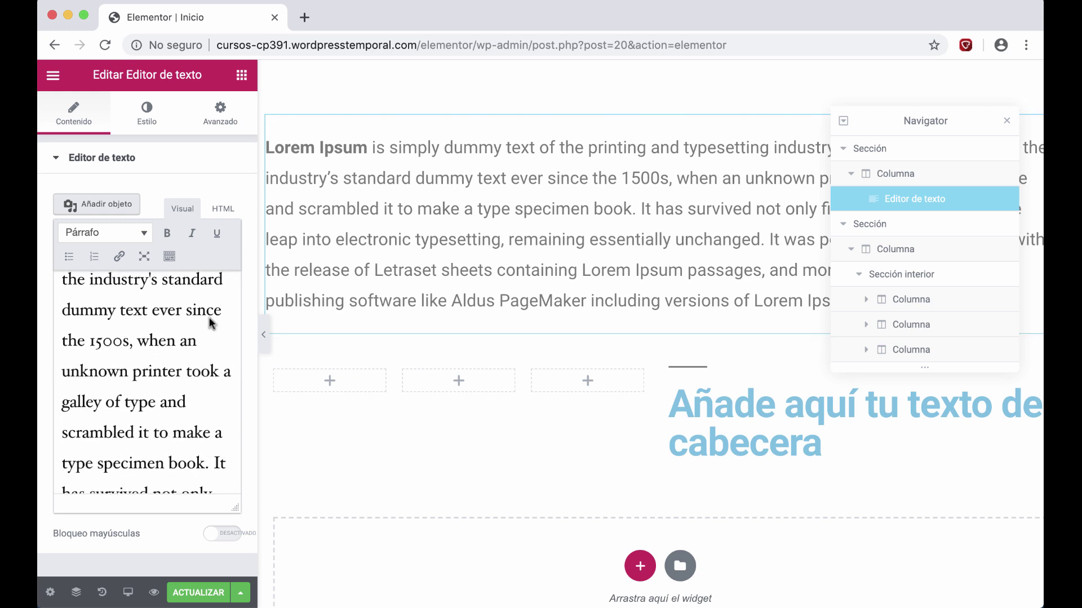
left_click(142, 114)
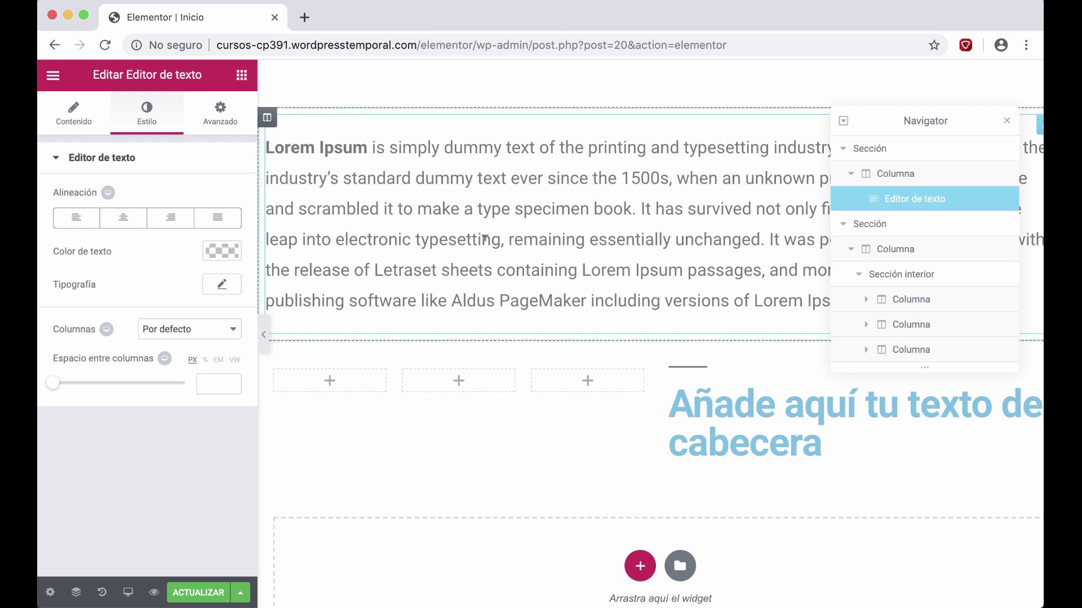
left_click(227, 129)
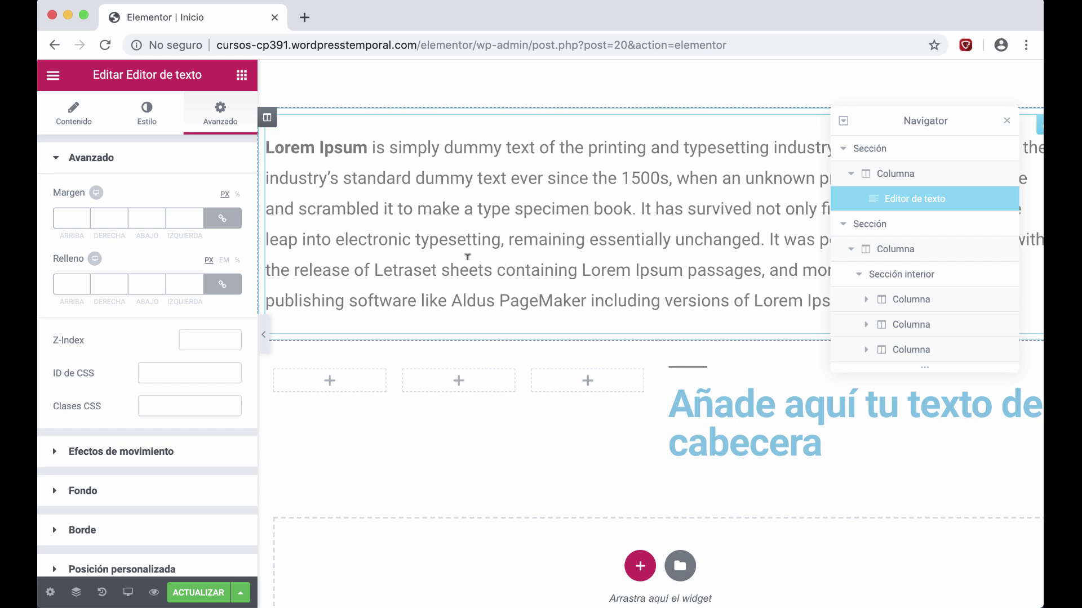
scroll(465, 260, "down", 2)
scroll(465, 260, "up", 3)
scroll(466, 259, "up", 1)
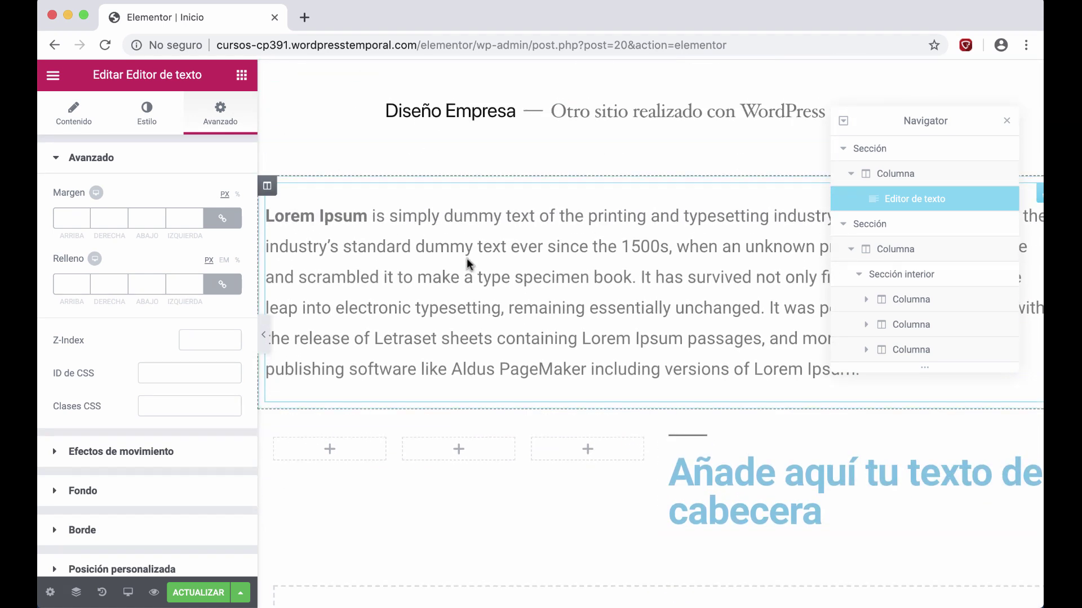